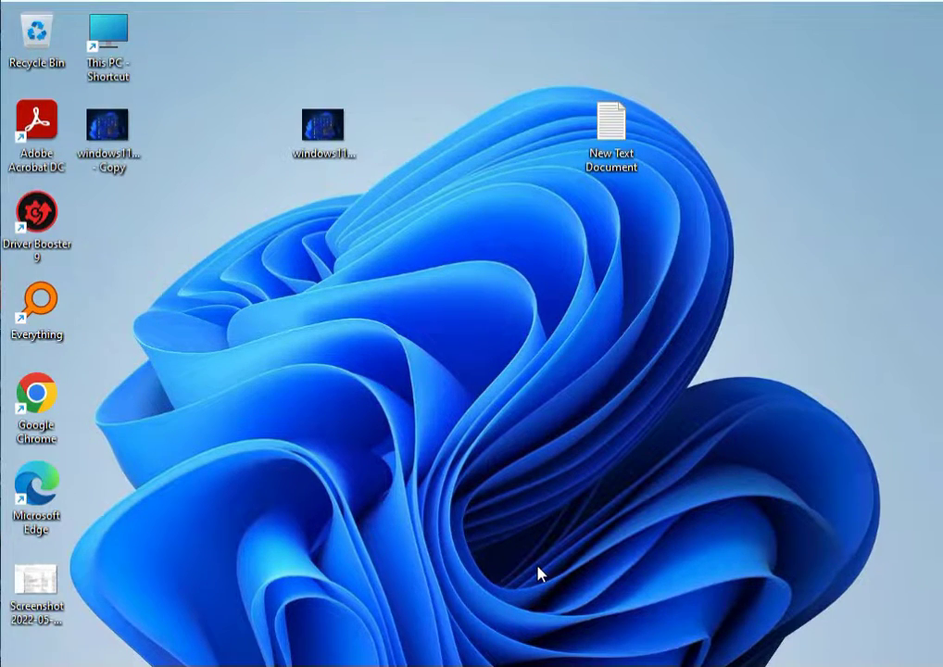
# Launch Task Manager with the Run command taskmgr
pyautogui.press('super+r')
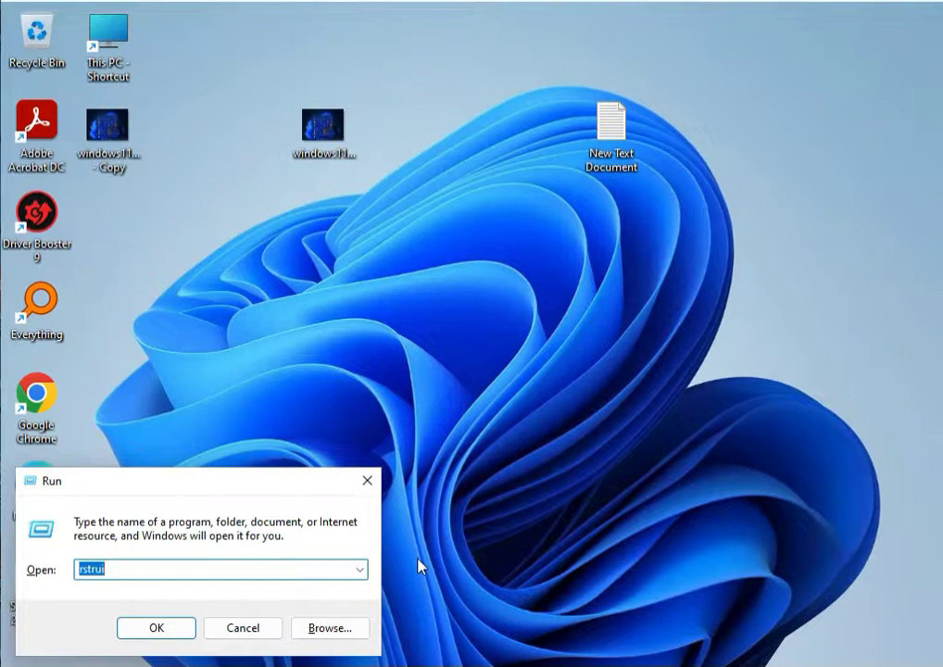
pyautogui.write('taskmgr')
pyautogui.press('Return')
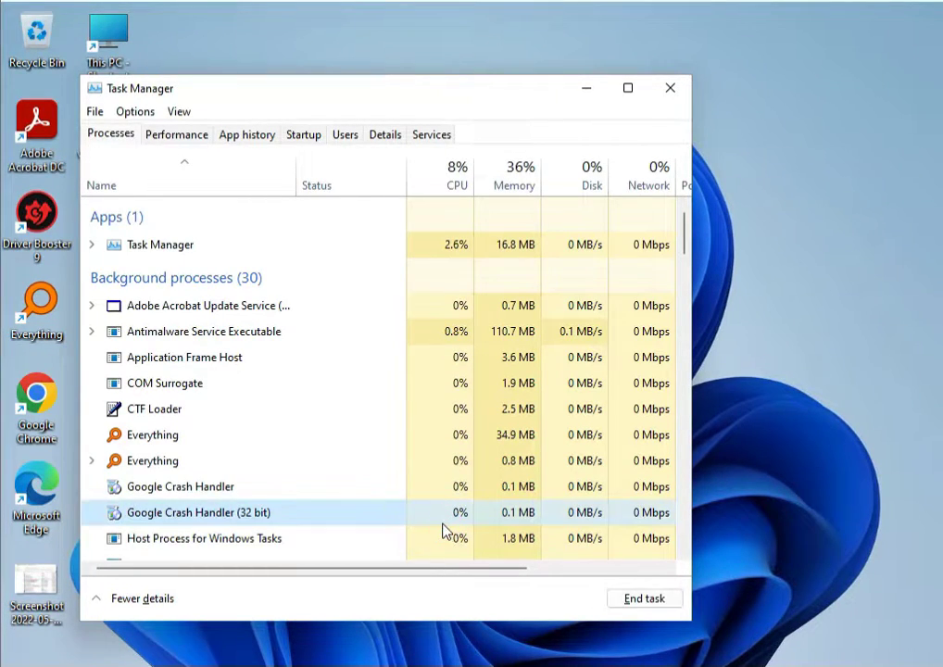
# Find the Windows Explorer process among the Windows processes, display its Restart option, and close Task Manager
pyautogui.scroll(-5, 444, 530)
pyautogui.click(436, 546)
pyautogui.scroll(-3, 218, 464)
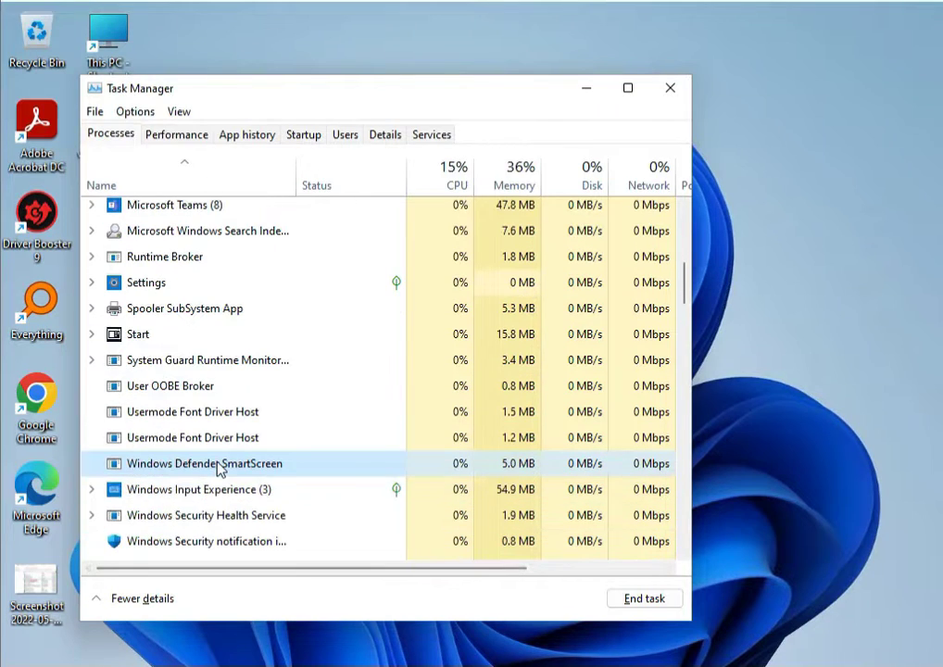
pyautogui.scroll(-4, 218, 468)
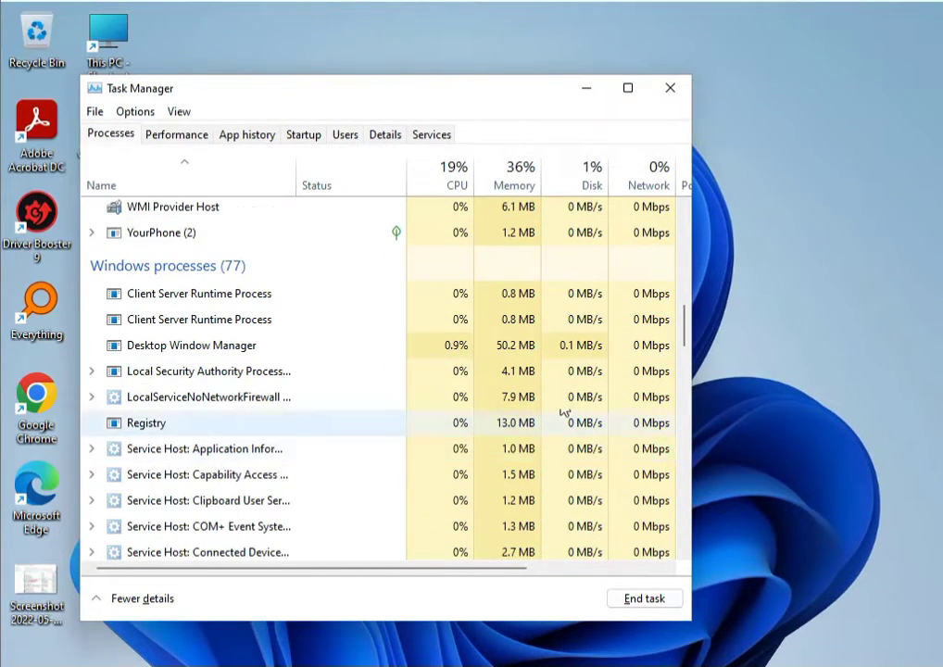
pyautogui.click(682, 329)
pyautogui.moveTo(682, 329); pyautogui.dragTo(670, 543)
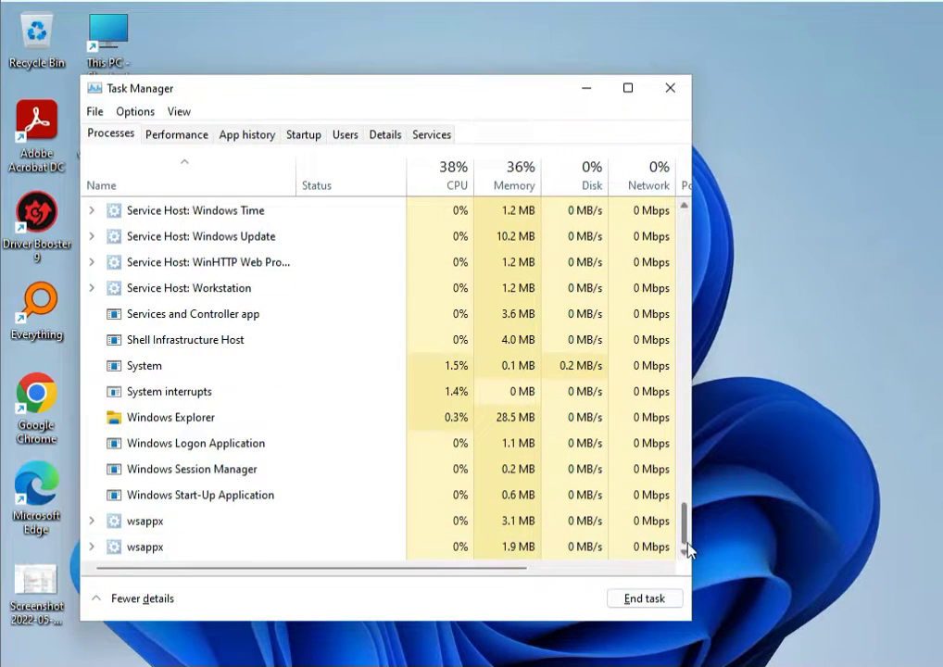
pyautogui.click(176, 417)
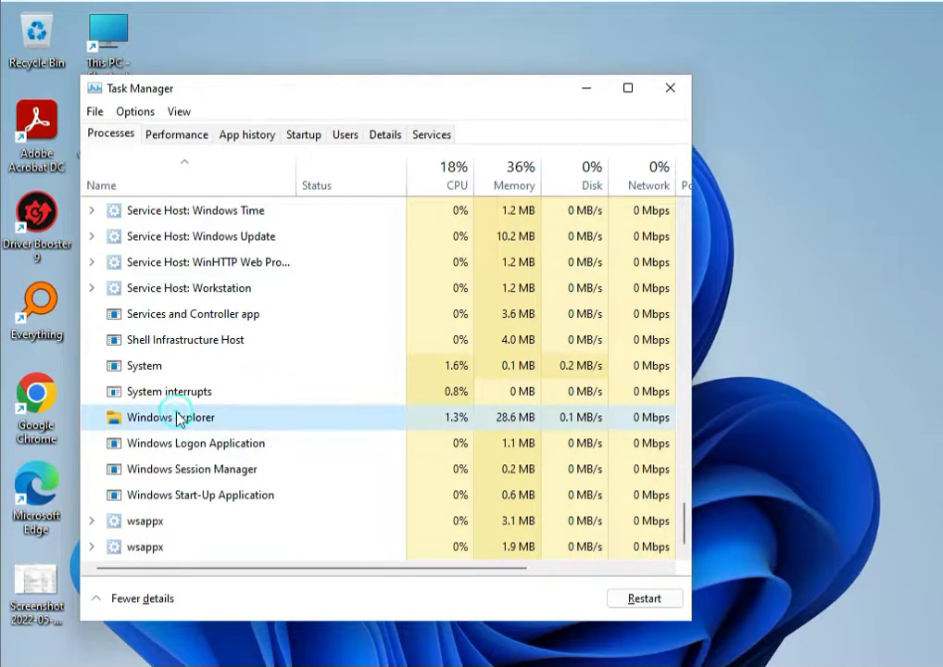
pyautogui.rightClick(179, 419)
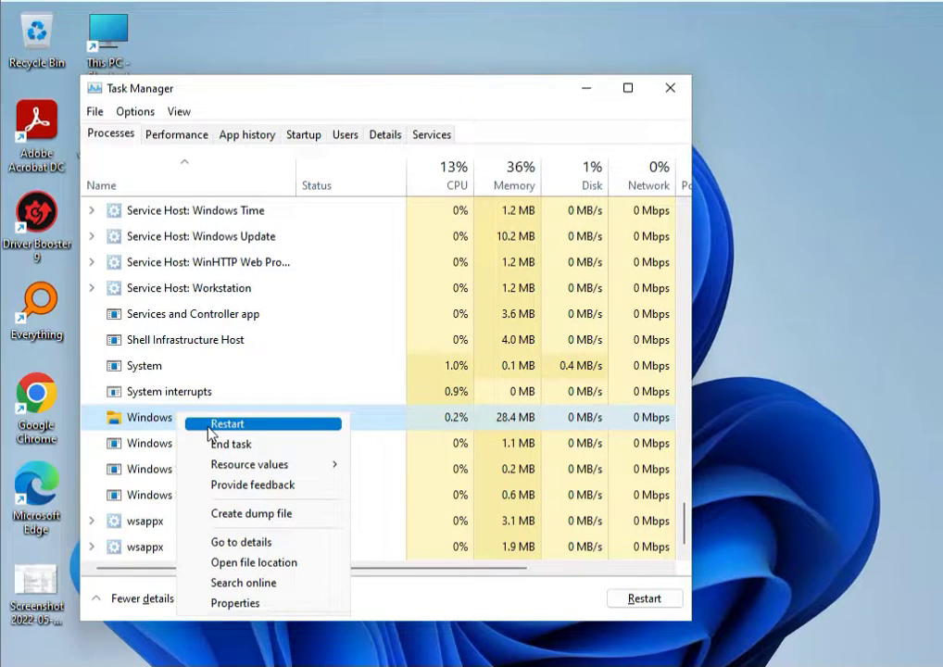
pyautogui.click(669, 92)
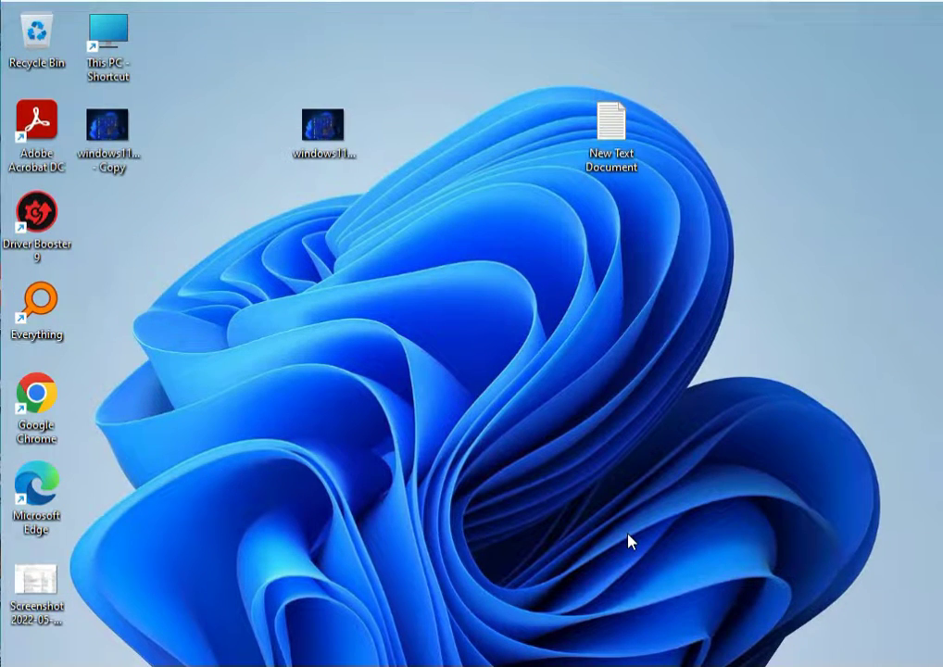
# Reopen Task Manager by running the taskmgr command again
pyautogui.press('super+r')
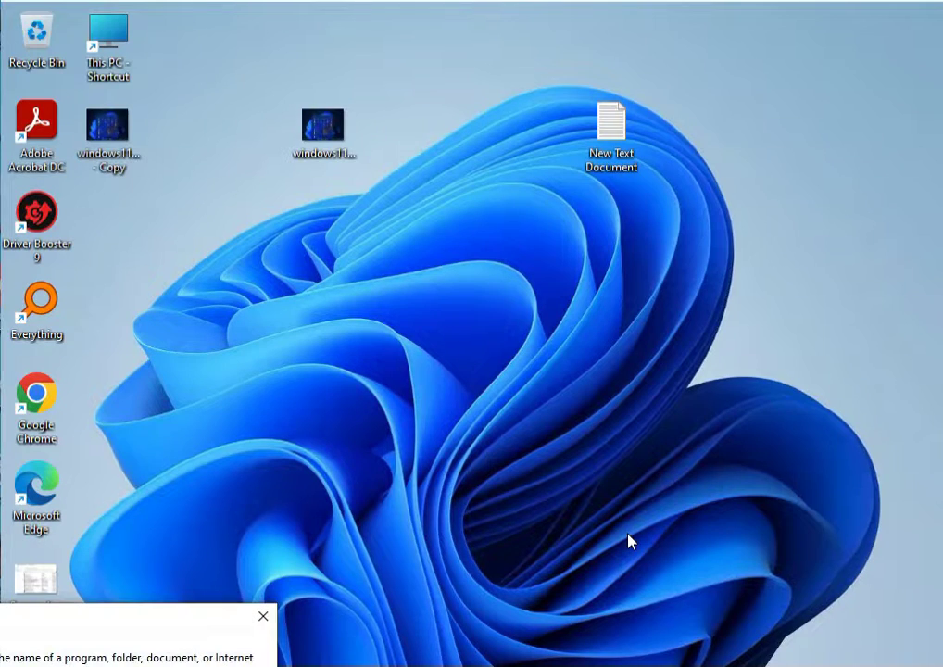
pyautogui.click(264, 615)
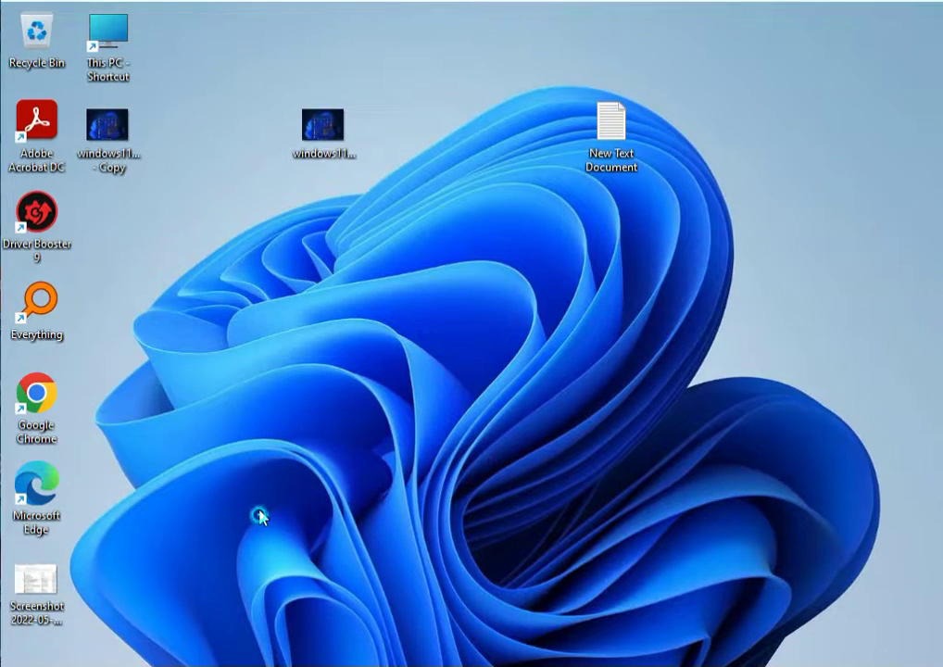
pyautogui.press('super+r')
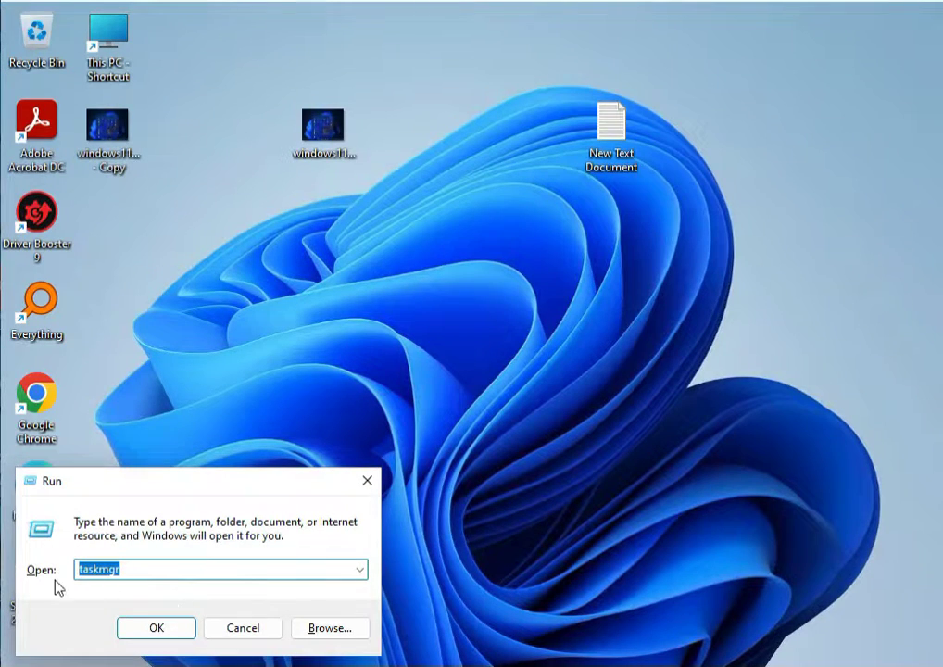
pyautogui.click(154, 627)
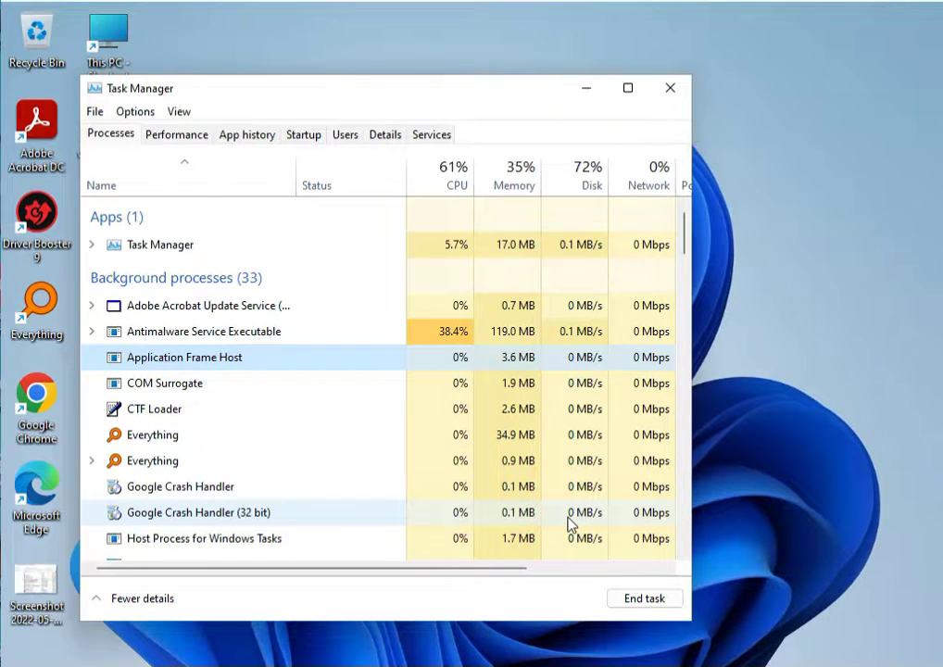
# Look through the background and Windows processes down to the Service Host: Local Service entries
pyautogui.scroll(-3, 164, 385)
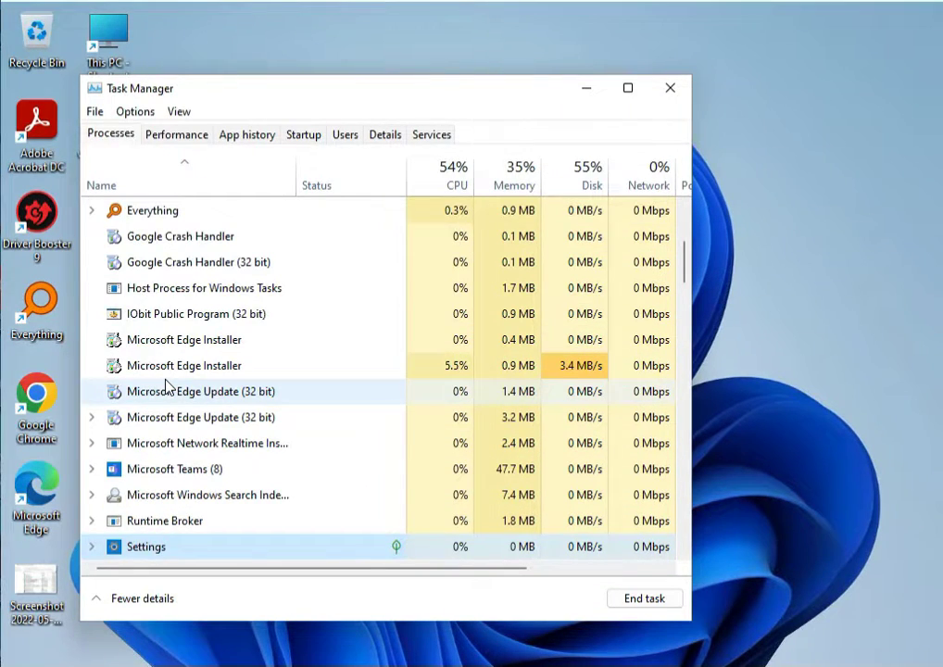
pyautogui.scroll(-3, 268, 427)
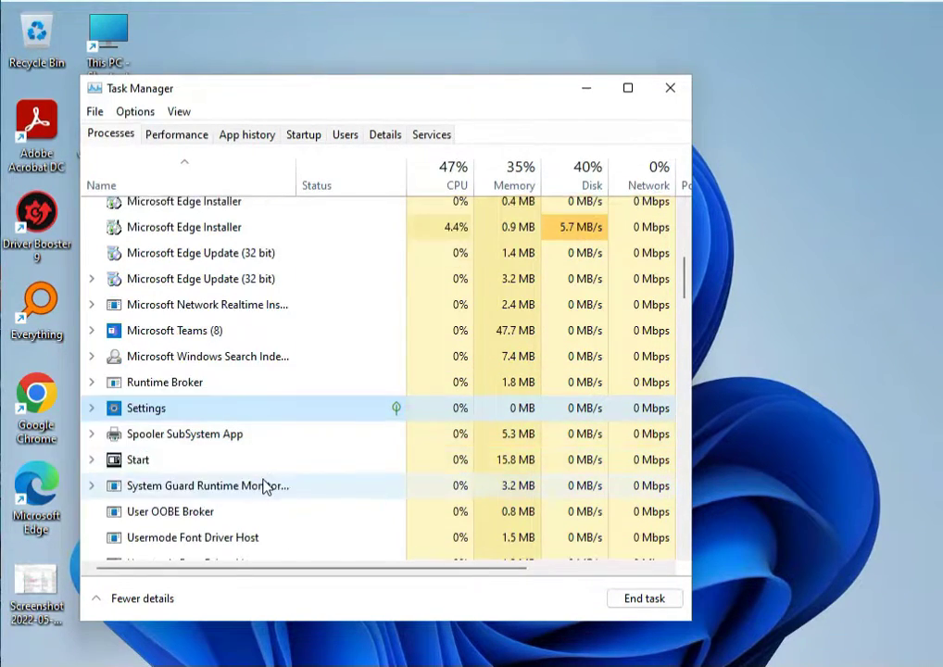
pyautogui.scroll(-1, 266, 487)
pyautogui.press('s')
pyautogui.press('s')
pyautogui.press('s')
pyautogui.press('s')
pyautogui.press('s')
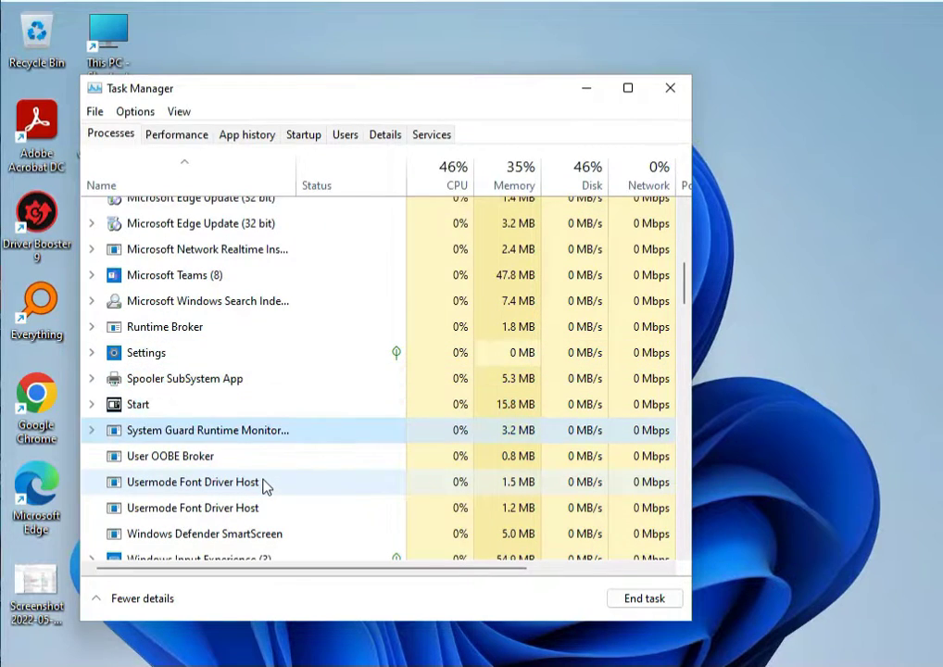
pyautogui.press('s')
pyautogui.press('s')
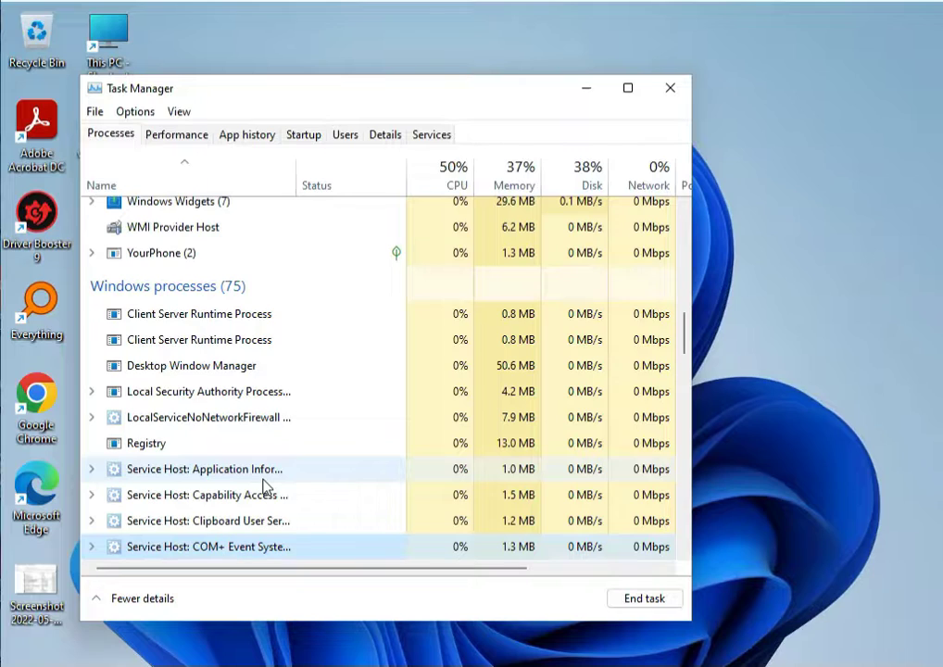
pyautogui.press('Down')
pyautogui.press('Down')
pyautogui.press('Down')
pyautogui.press('Down')
pyautogui.press('Down')
pyautogui.press('Down')
pyautogui.press('Down')
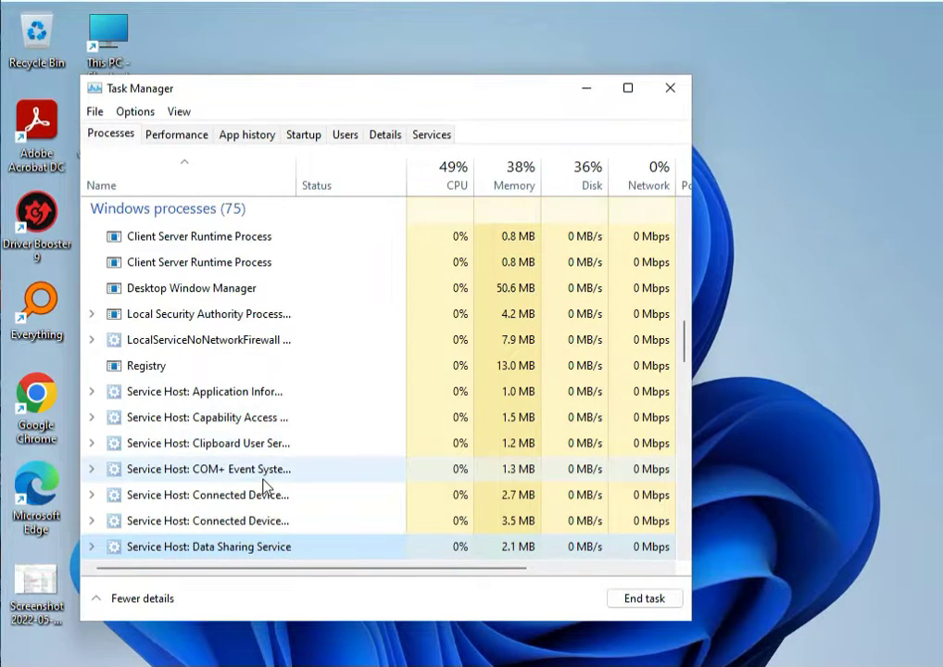
pyautogui.press('Down')
pyautogui.press('Down')
pyautogui.press('Down')
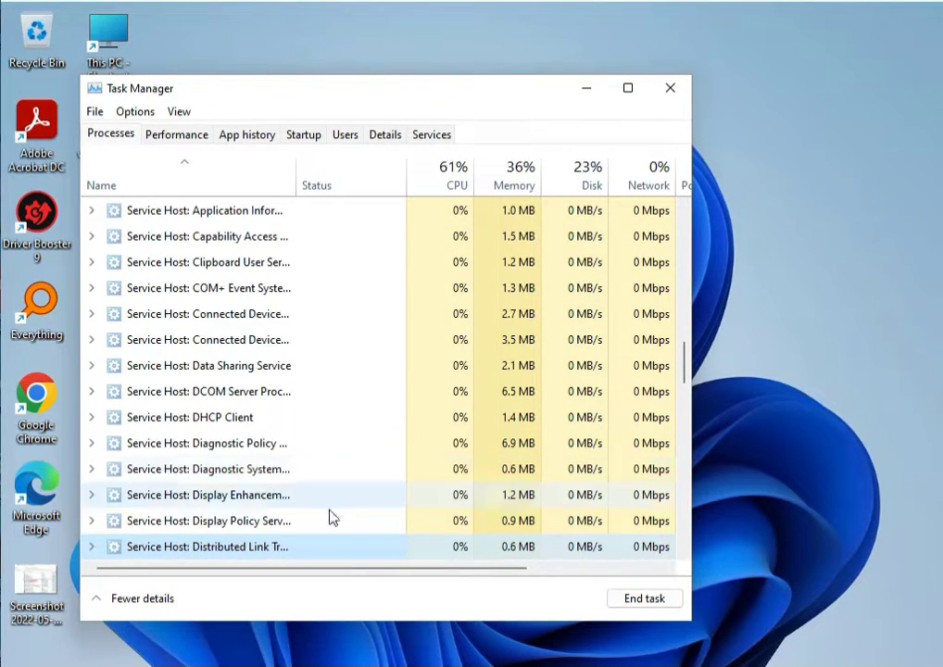
pyautogui.press('Down')
pyautogui.press('Down')
pyautogui.press('Down')
pyautogui.press('Down')
pyautogui.press('Down')
pyautogui.press('Down')
pyautogui.press('Down')
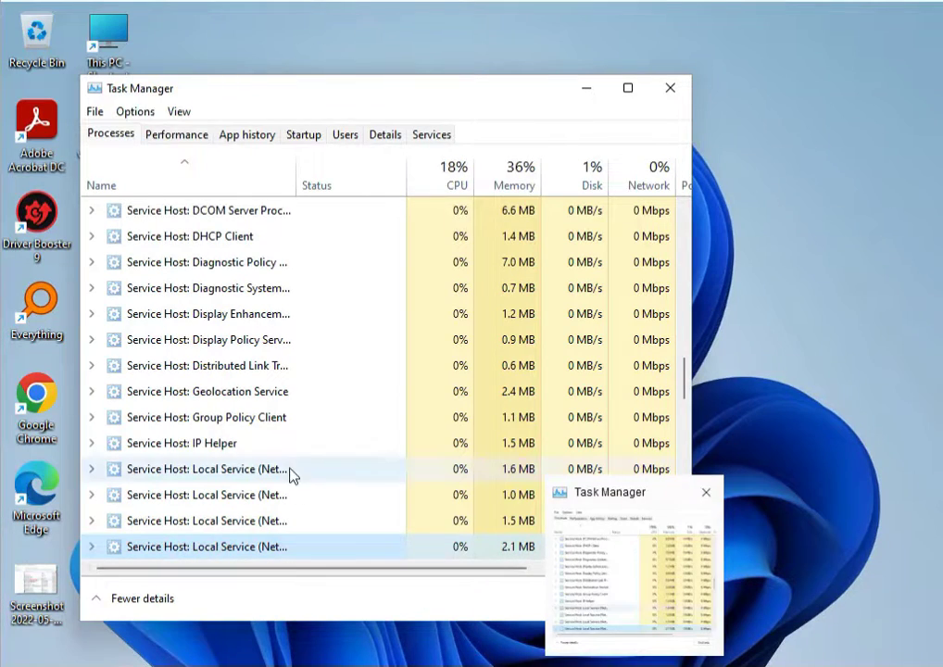
# Try to end the Service Host: Local Service (Network Restricted) process, and cancel the shutdown request
pyautogui.click(194, 419)
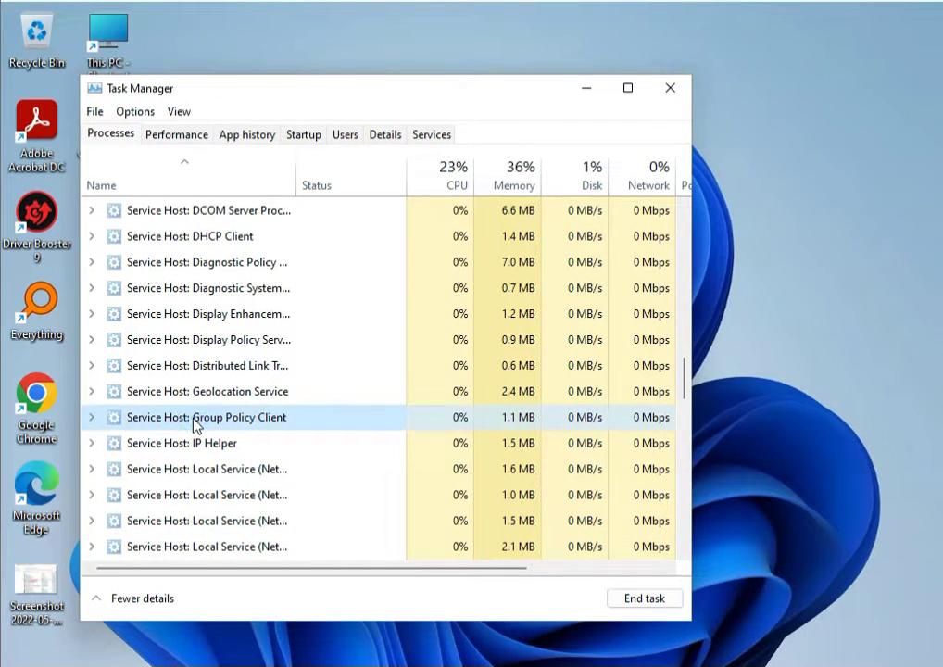
pyautogui.rightClick(237, 471)
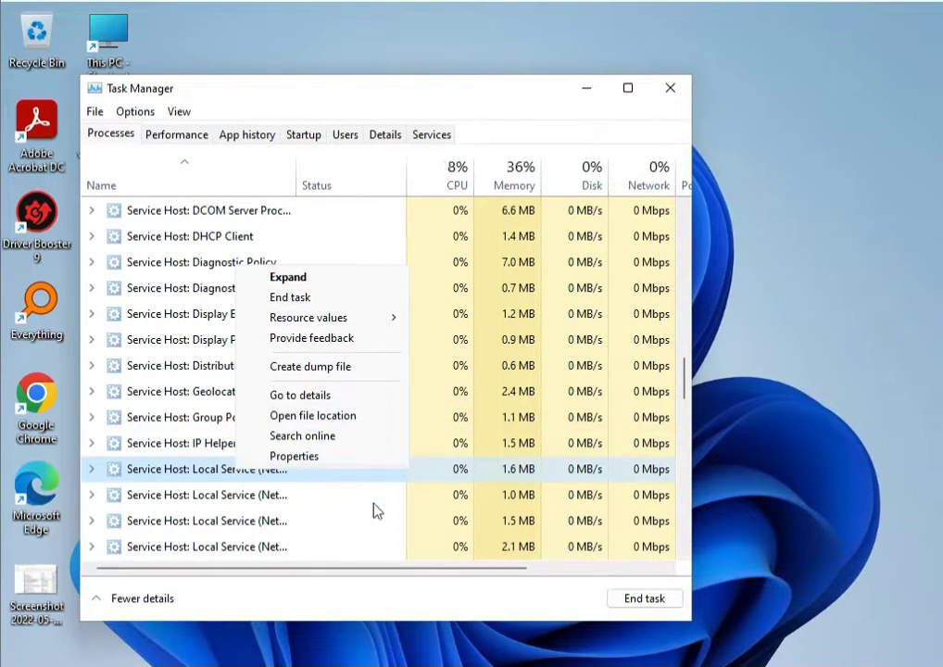
pyautogui.click(659, 607)
pyautogui.click(658, 604)
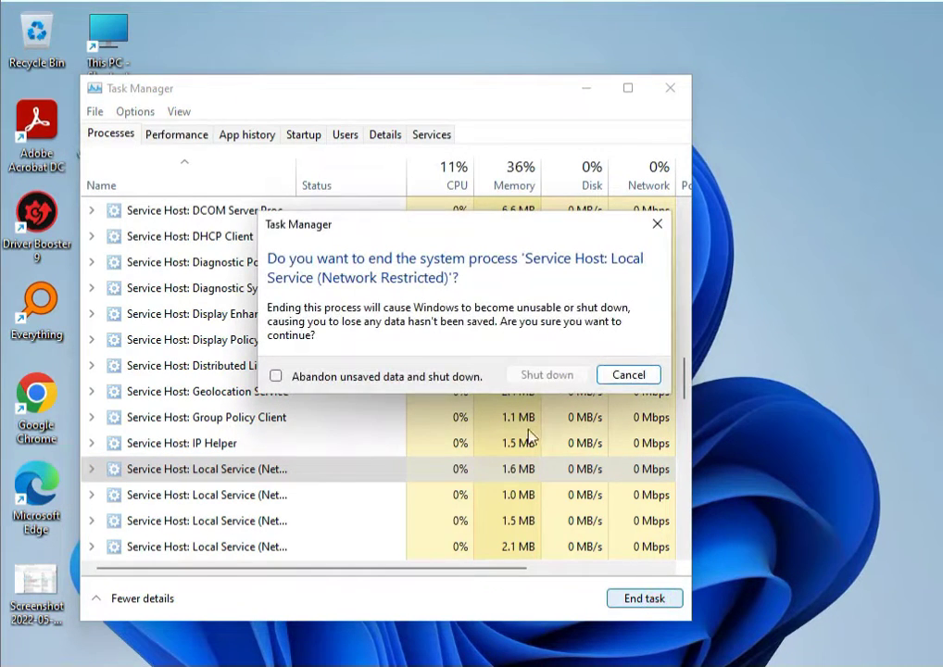
pyautogui.click(297, 379)
pyautogui.click(629, 376)
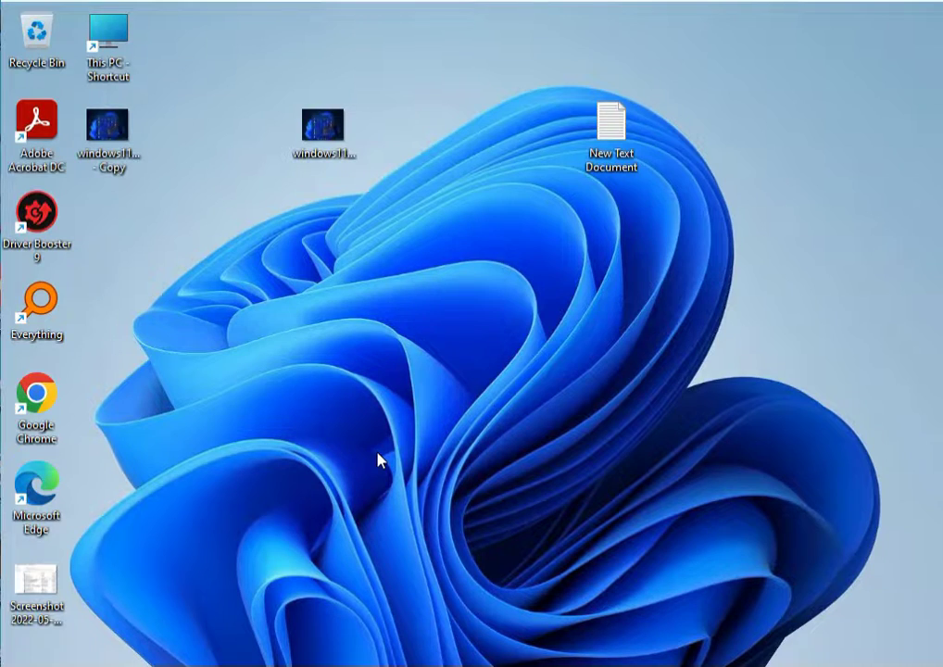
# Launch Registry Editor with the Run command regedit and allow it to make changes to the device
pyautogui.press('super+r')
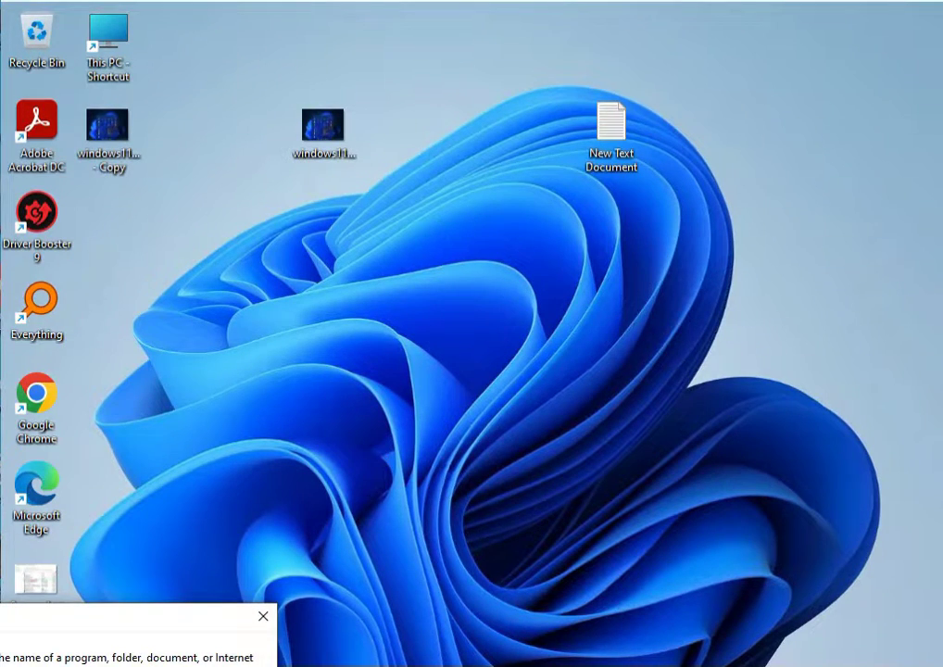
pyautogui.click(262, 619)
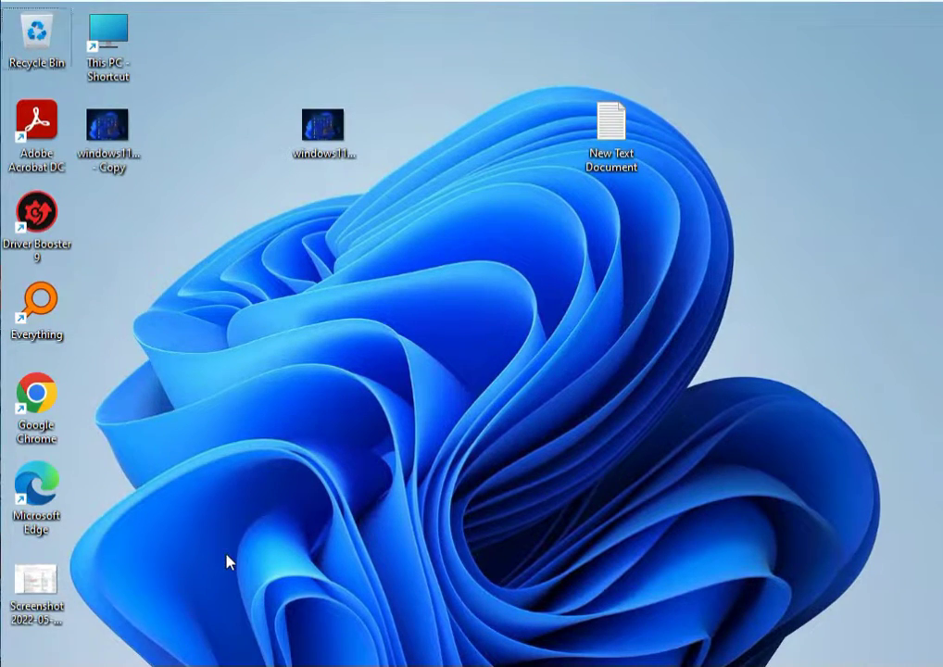
pyautogui.press('super+r')
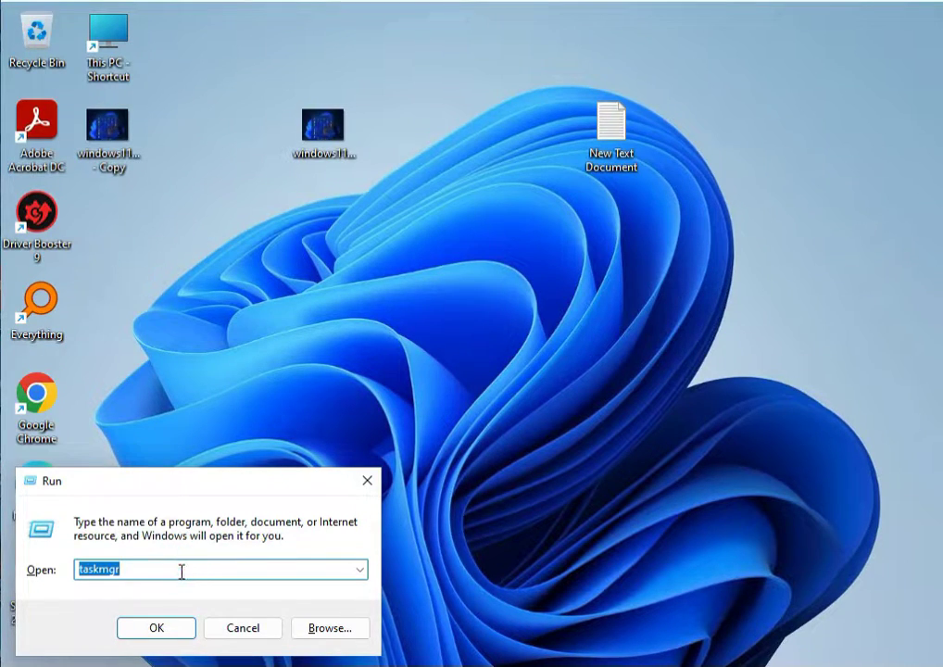
pyautogui.write('ref')
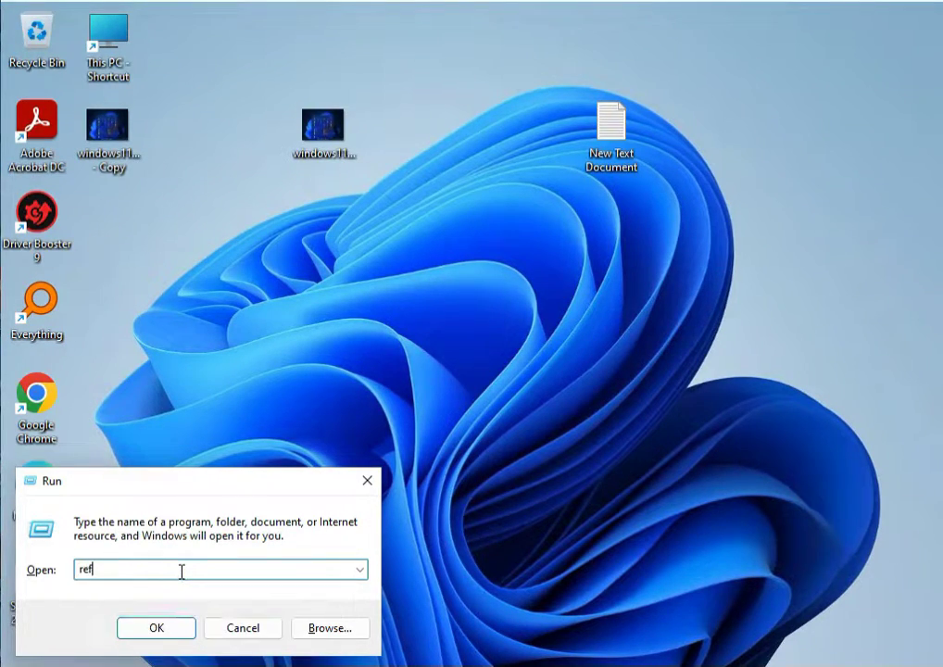
pyautogui.press('BackSpace')
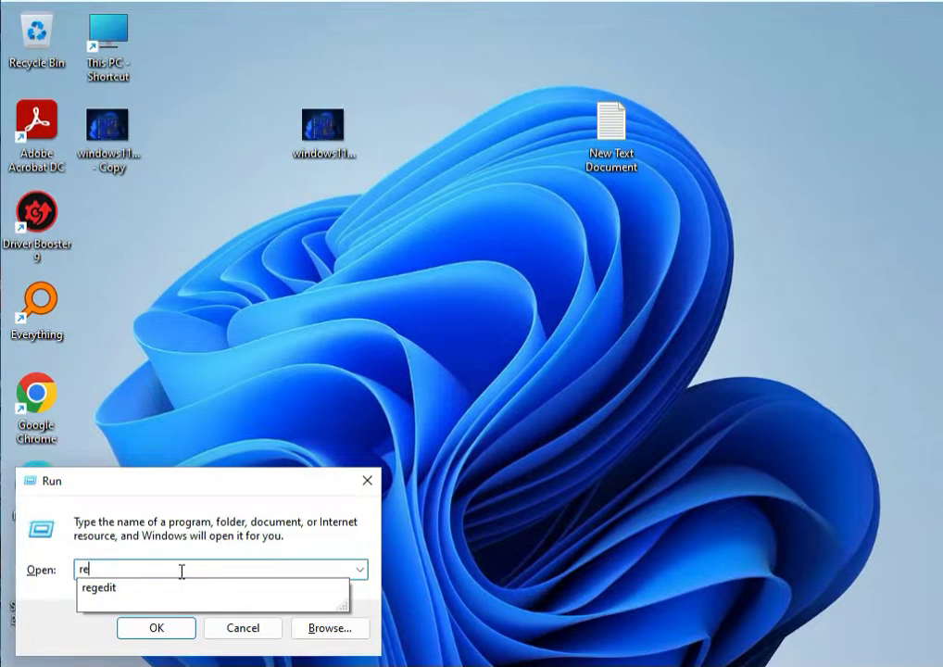
pyautogui.press('Down')
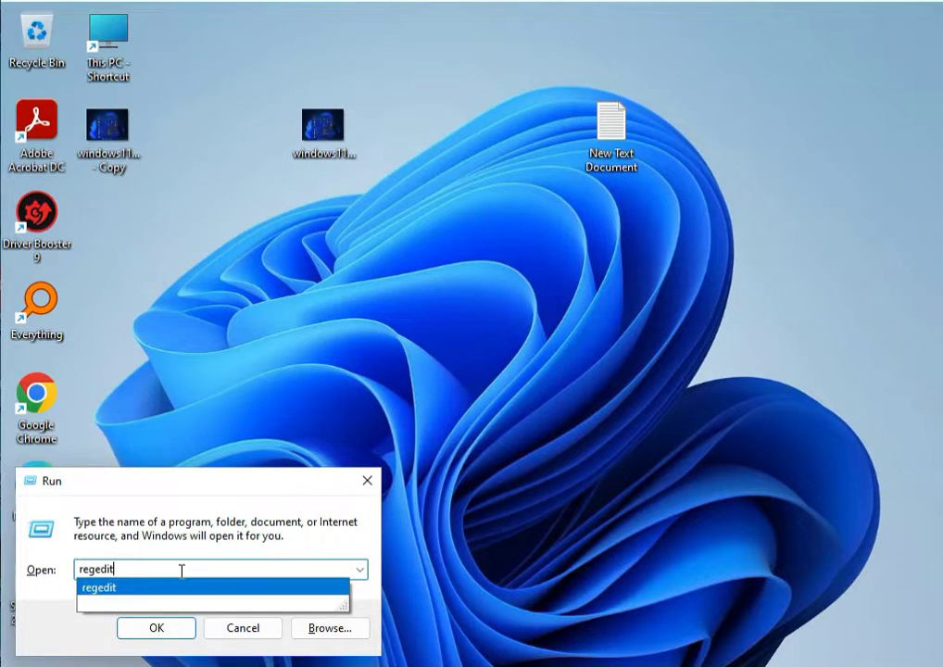
pyautogui.click(181, 581)
pyautogui.press('Return')
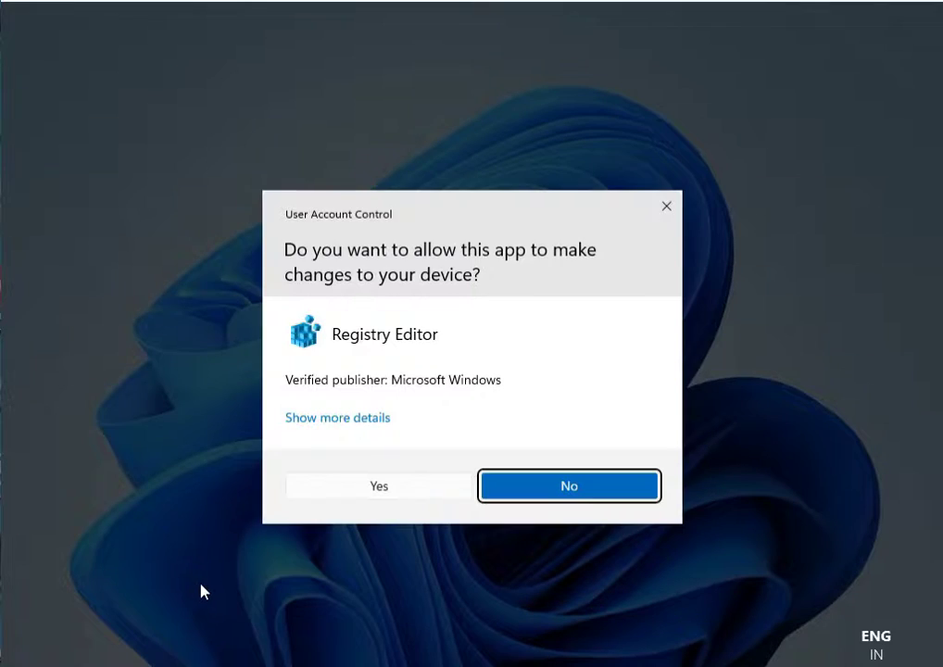
pyautogui.click(362, 487)
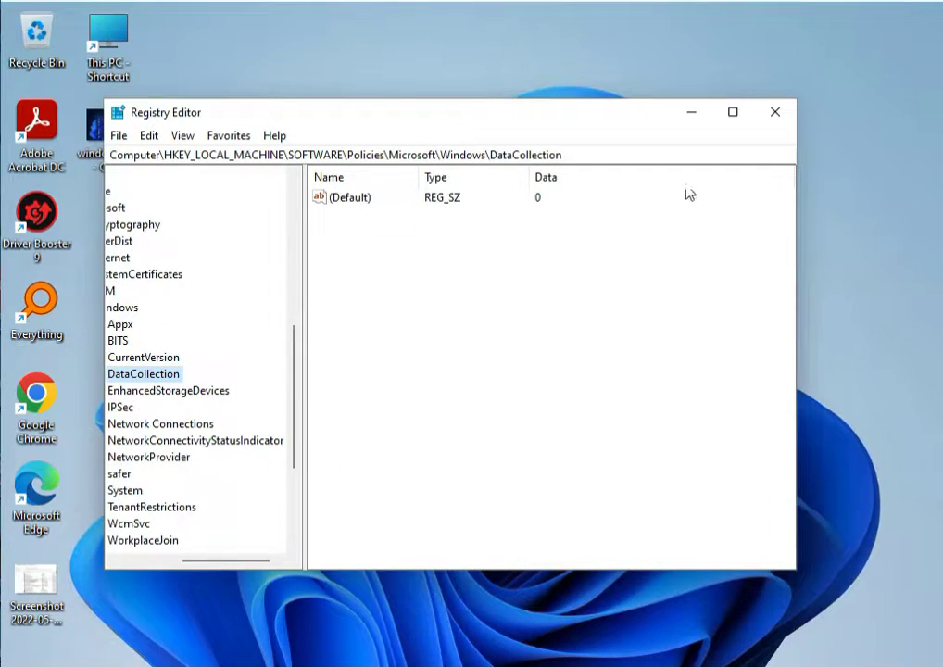
# Maximize the Registry Editor window and collapse the HKEY_LOCAL_MACHINE key in the registry tree
pyautogui.click(732, 113)
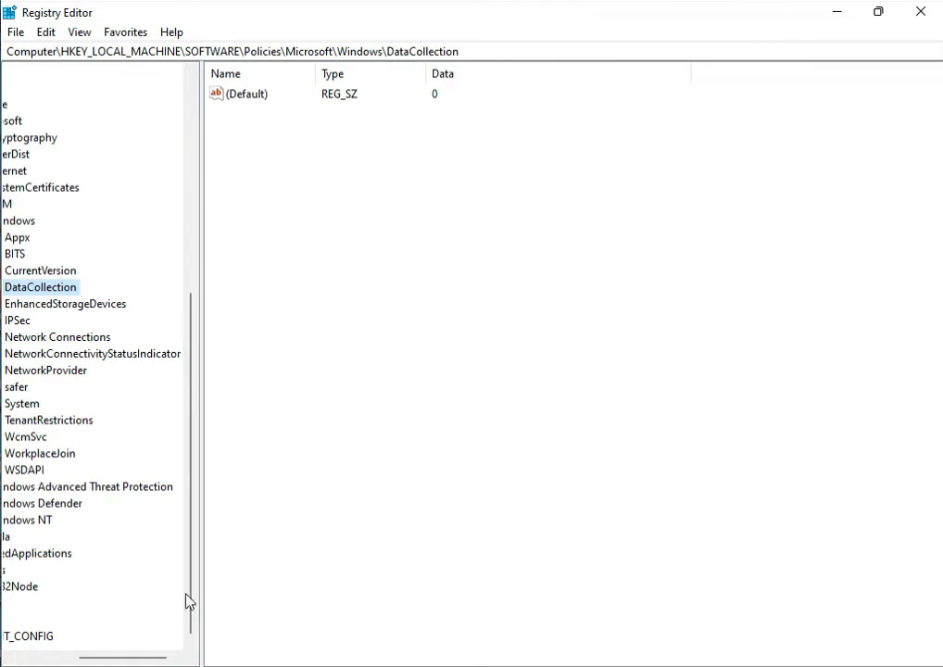
pyautogui.moveTo(108, 657); pyautogui.dragTo(42, 657)
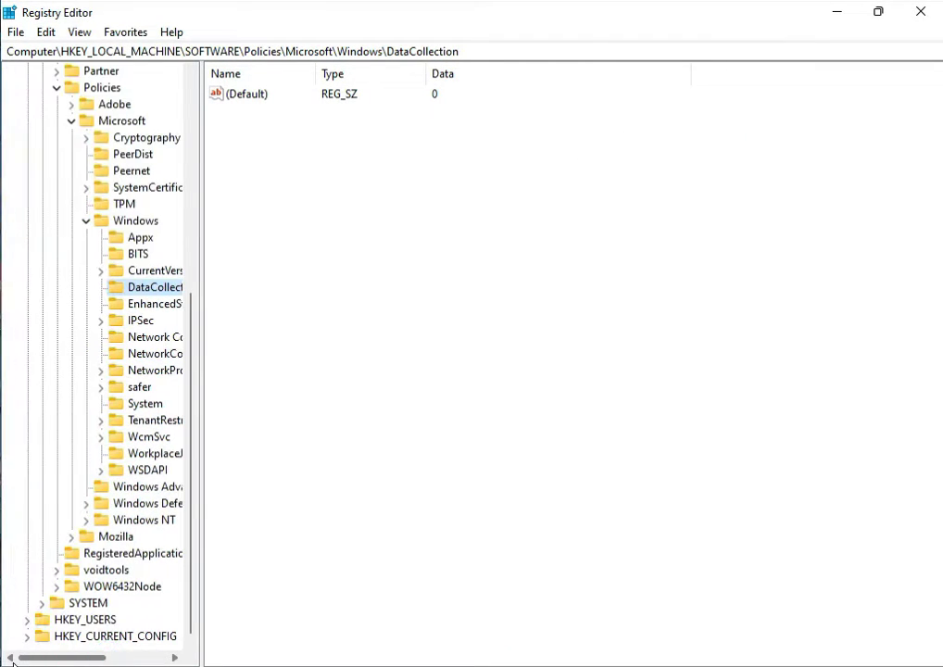
pyautogui.scroll(7, 65, 352)
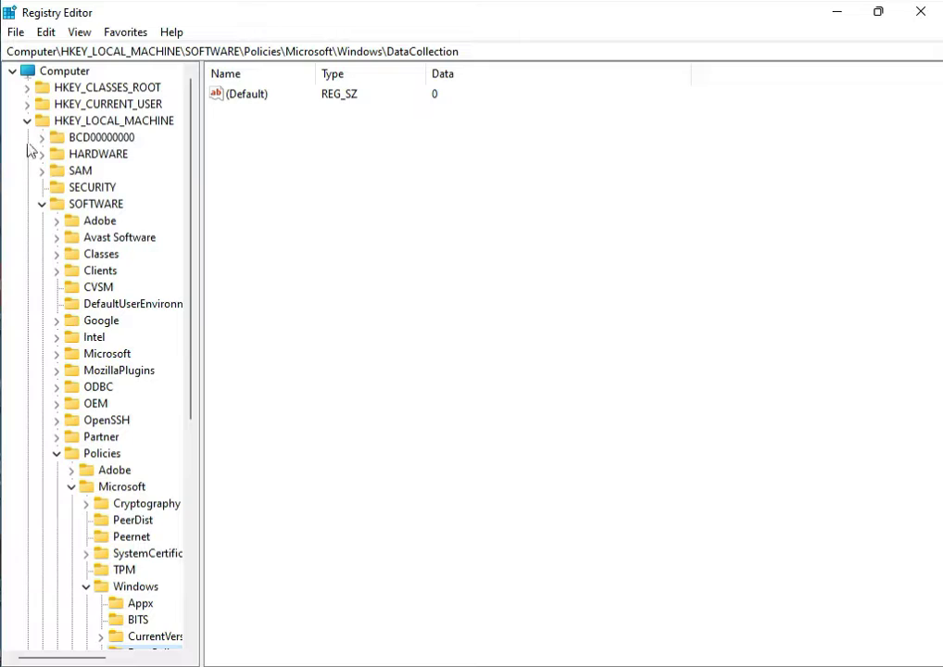
pyautogui.click(26, 121)
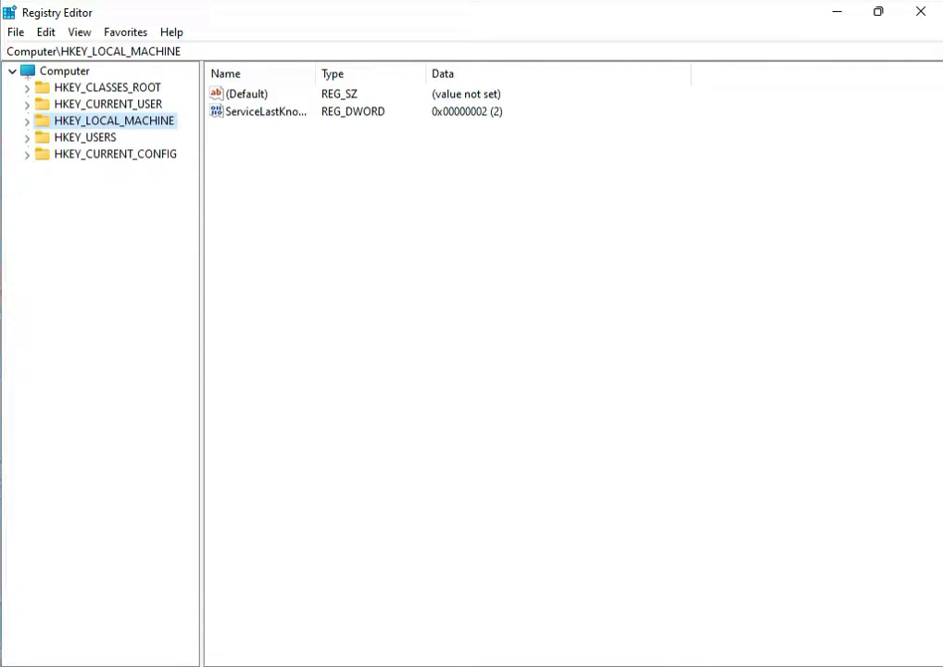
# Expand HKEY_LOCAL_MACHINE and its SOFTWARE key in the registry tree, and collapse the Microsoft key under Policies
pyautogui.click(27, 122)
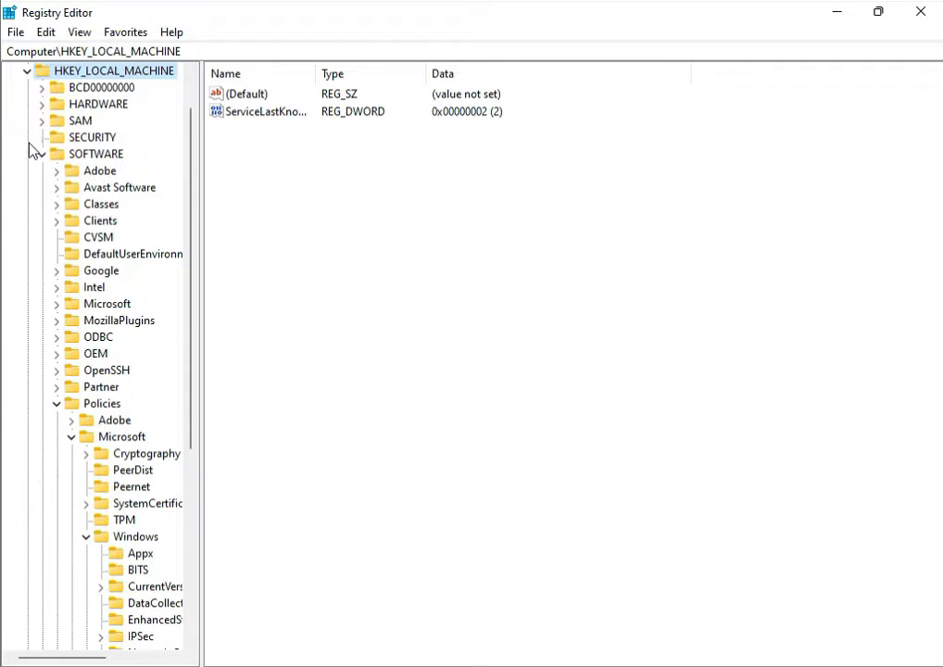
pyautogui.click(41, 154)
pyautogui.click(41, 154)
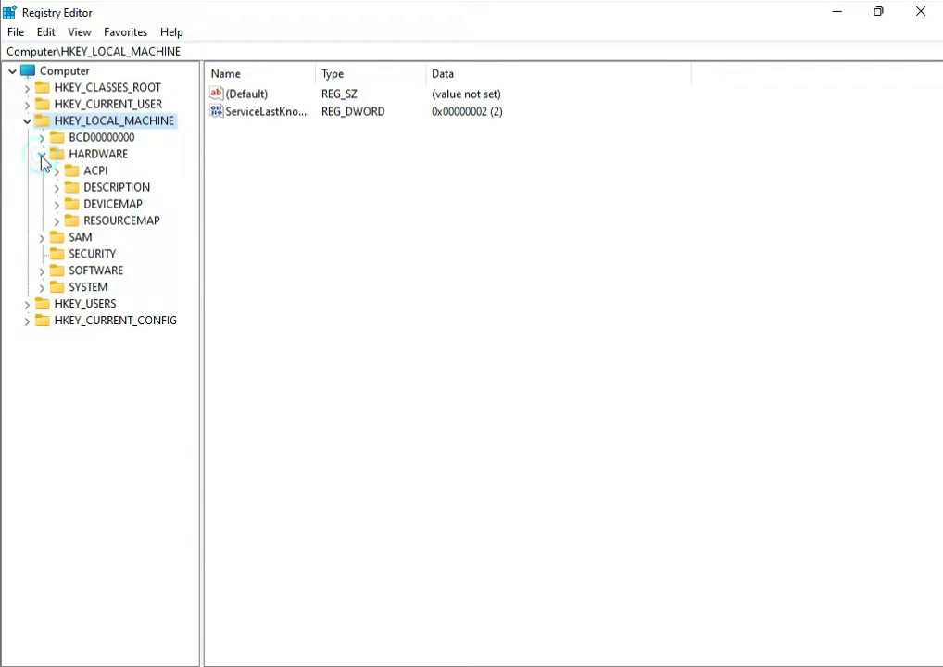
pyautogui.click(40, 154)
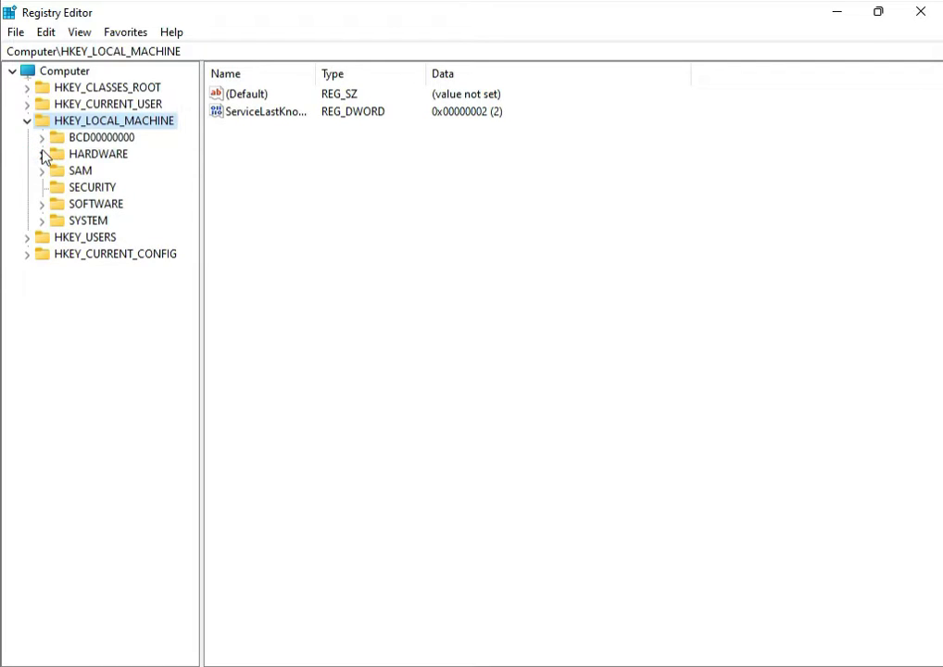
pyautogui.click(42, 204)
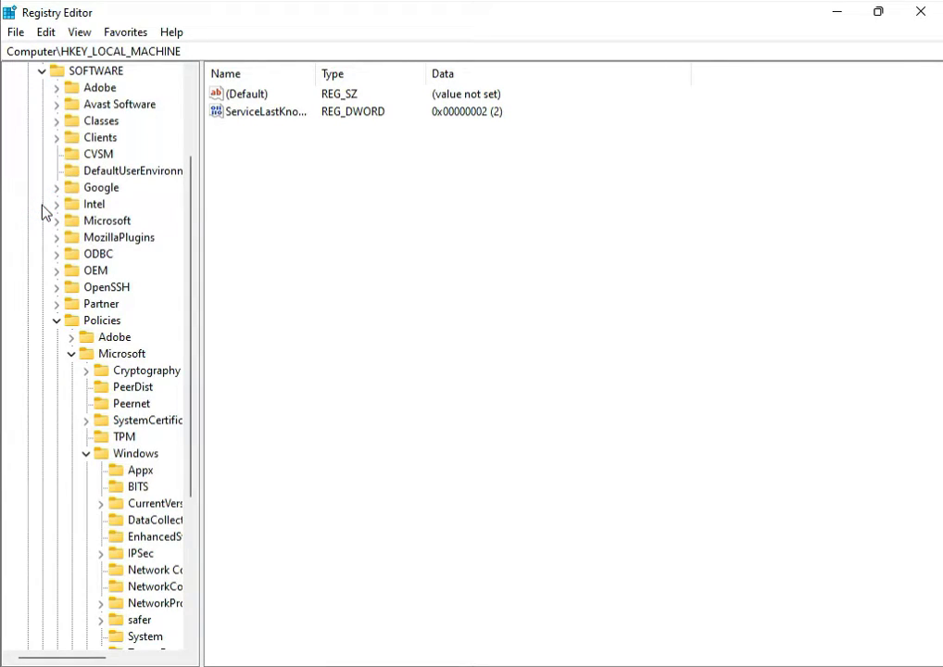
pyautogui.click(73, 354)
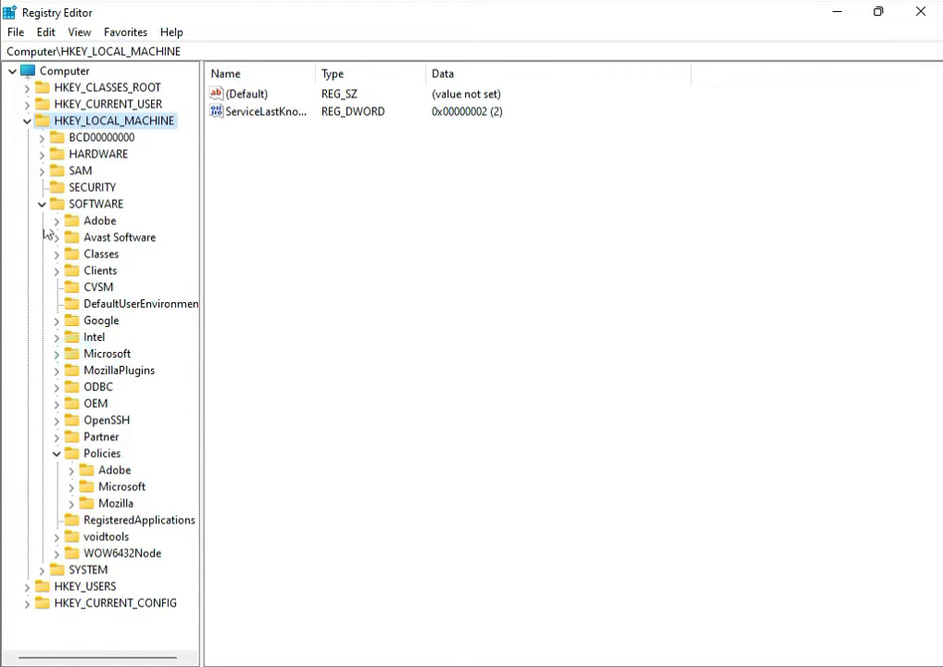
# Expand the path Microsoft\Windows\CurrentVersion under HKEY_LOCAL_MACHINE\SOFTWARE
pyautogui.click(57, 355)
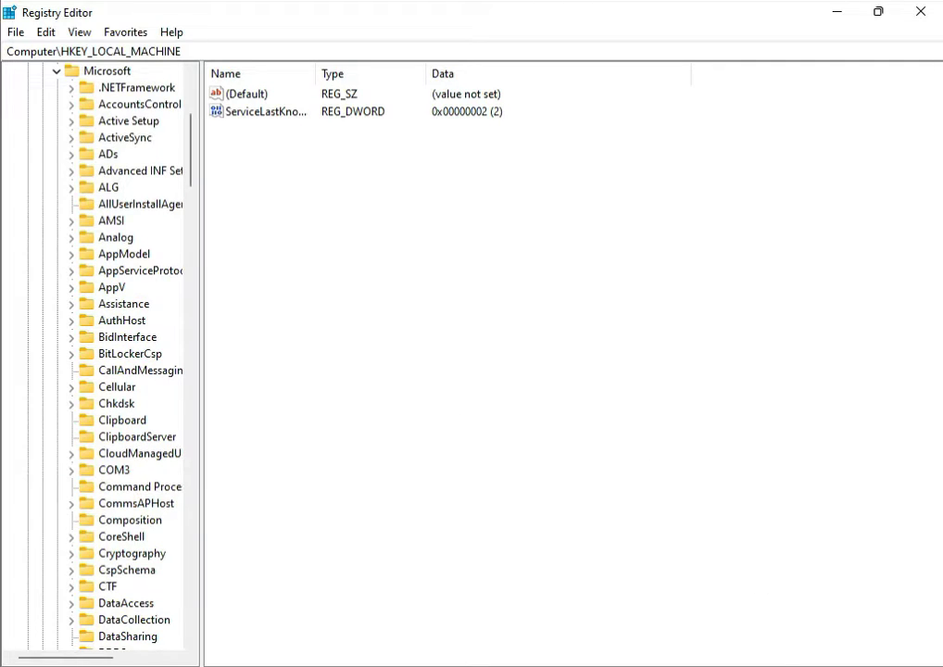
pyautogui.press('super+space')
pyautogui.scroll(-2, 108, 483)
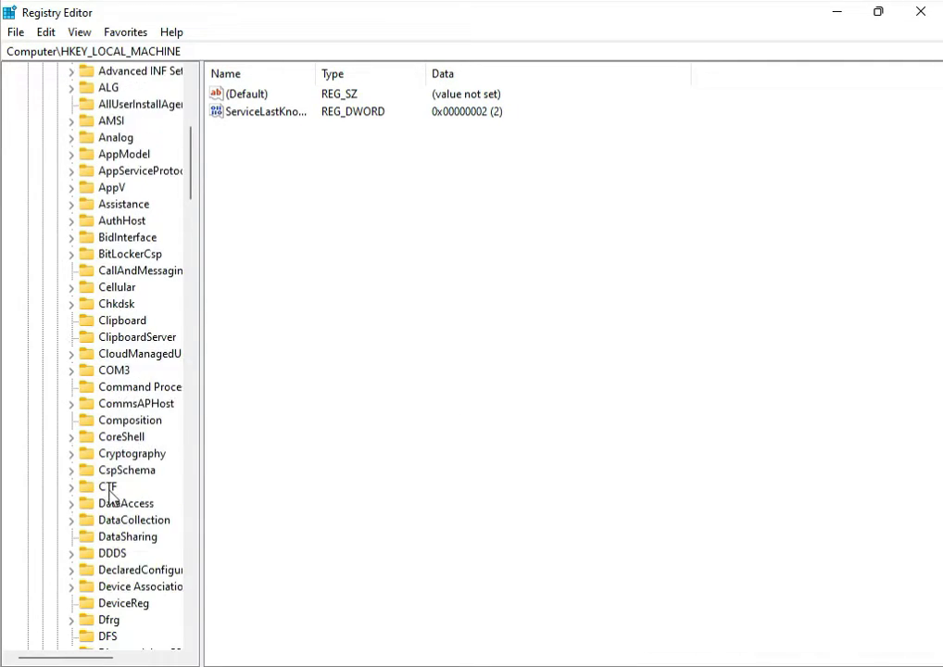
pyautogui.scroll(-4, 110, 494)
pyautogui.scroll(-3, 114, 506)
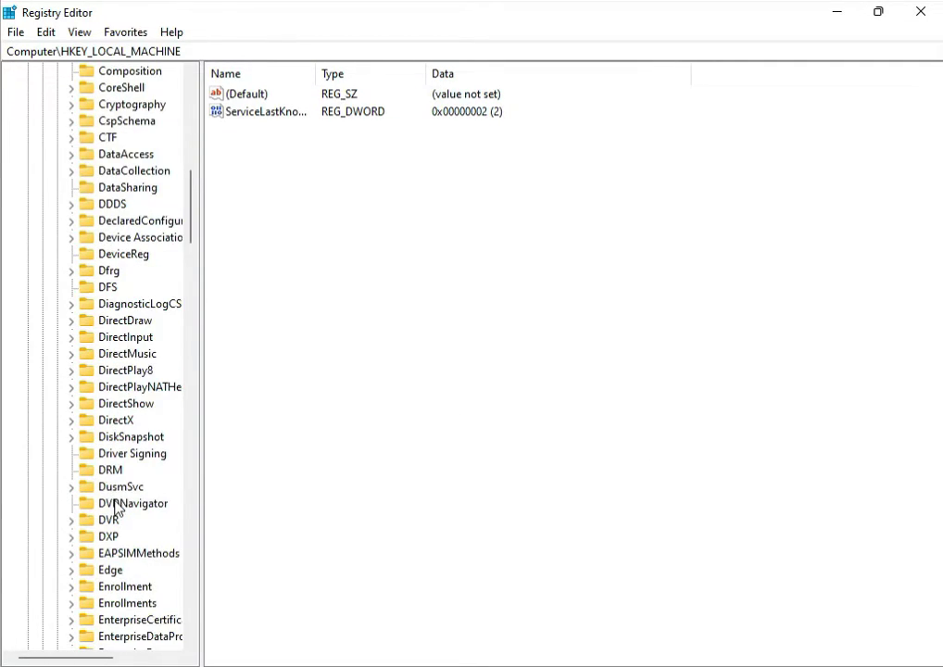
pyautogui.scroll(-10, 115, 507)
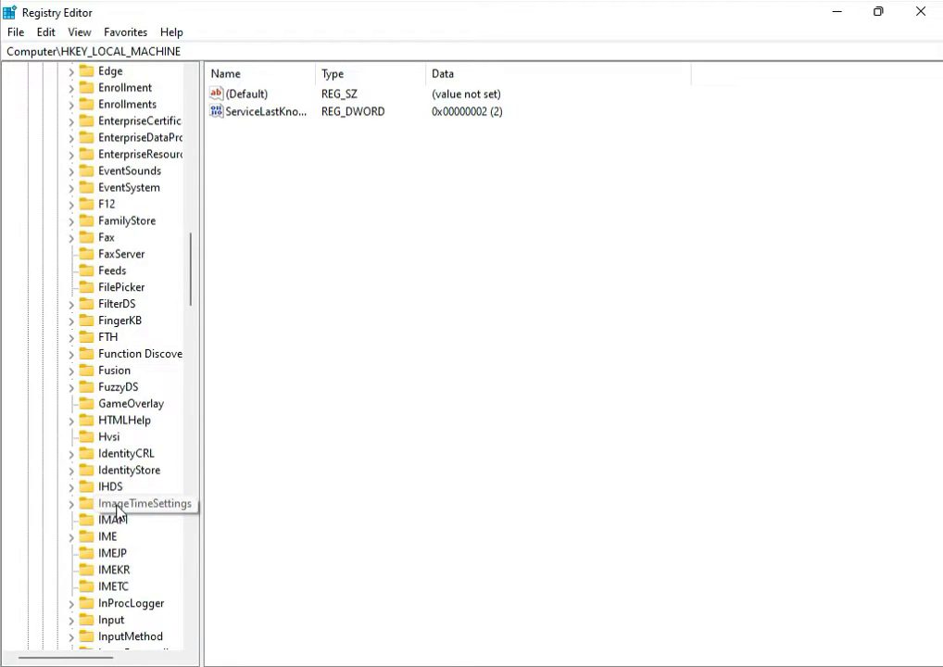
pyautogui.scroll(-16, 117, 508)
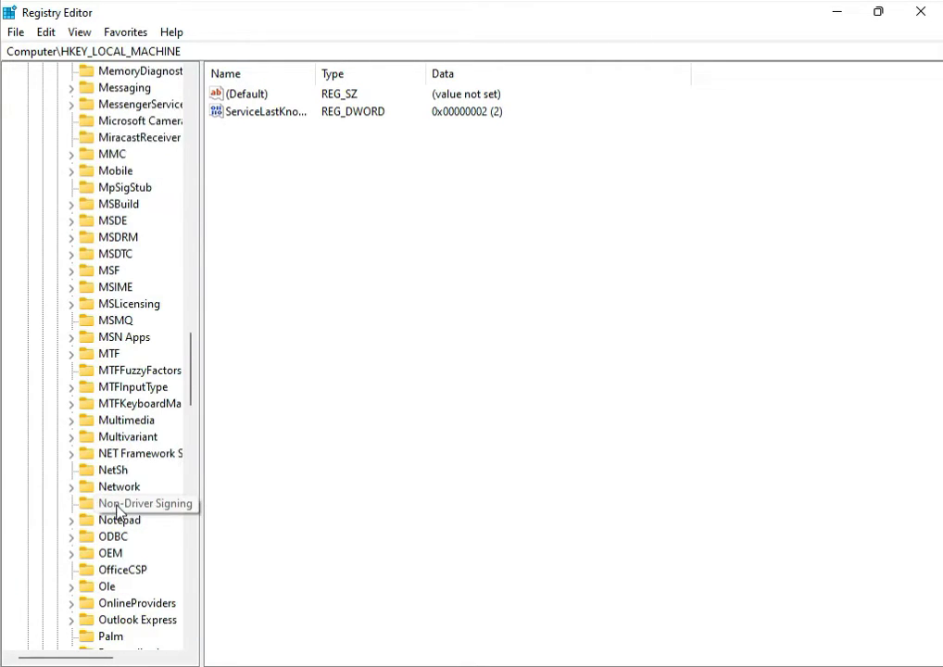
pyautogui.scroll(-15, 117, 508)
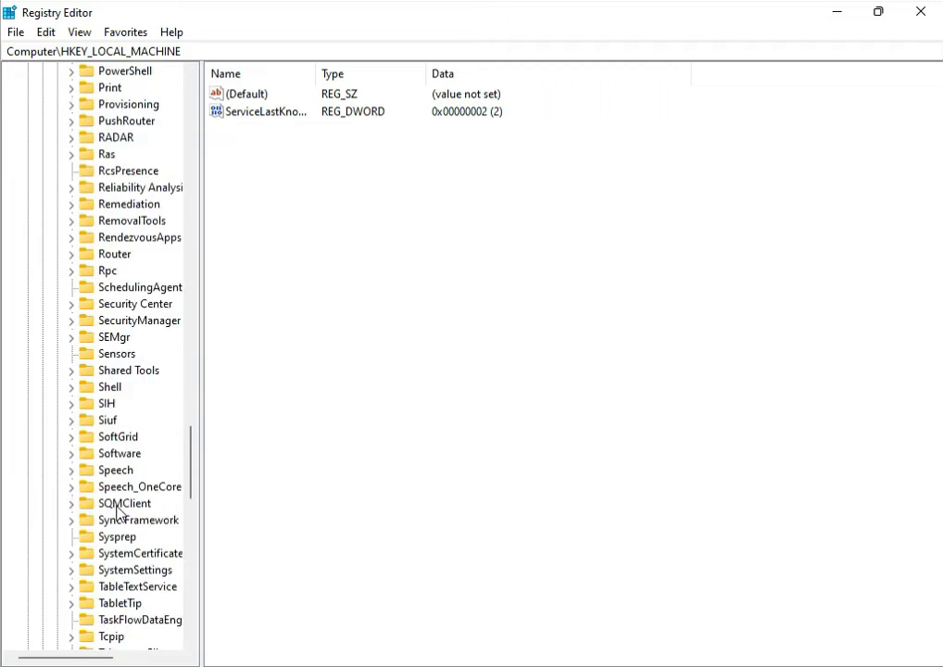
pyautogui.scroll(-10, 117, 508)
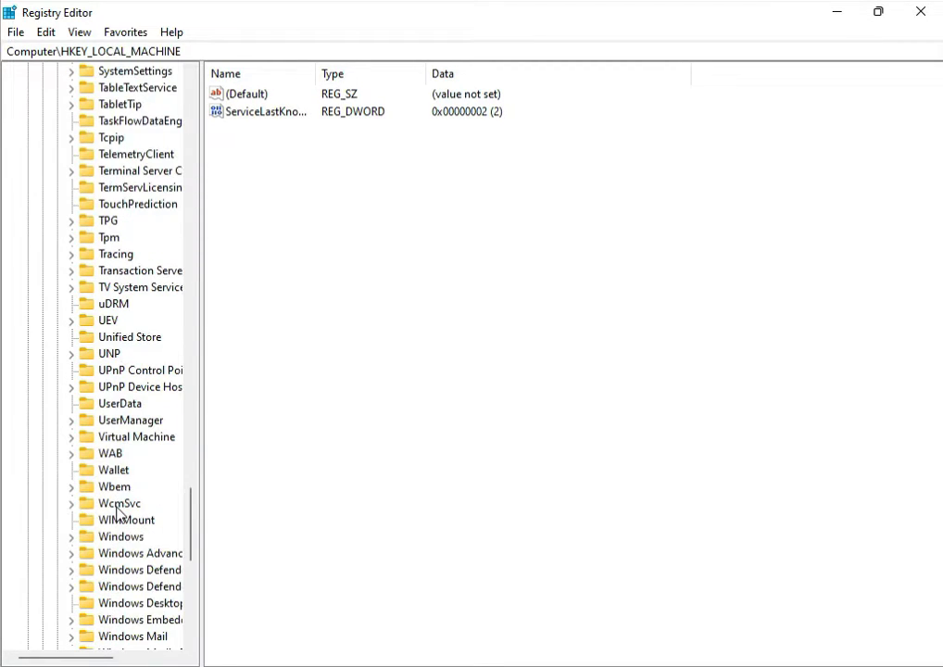
pyautogui.scroll(-1, 118, 512)
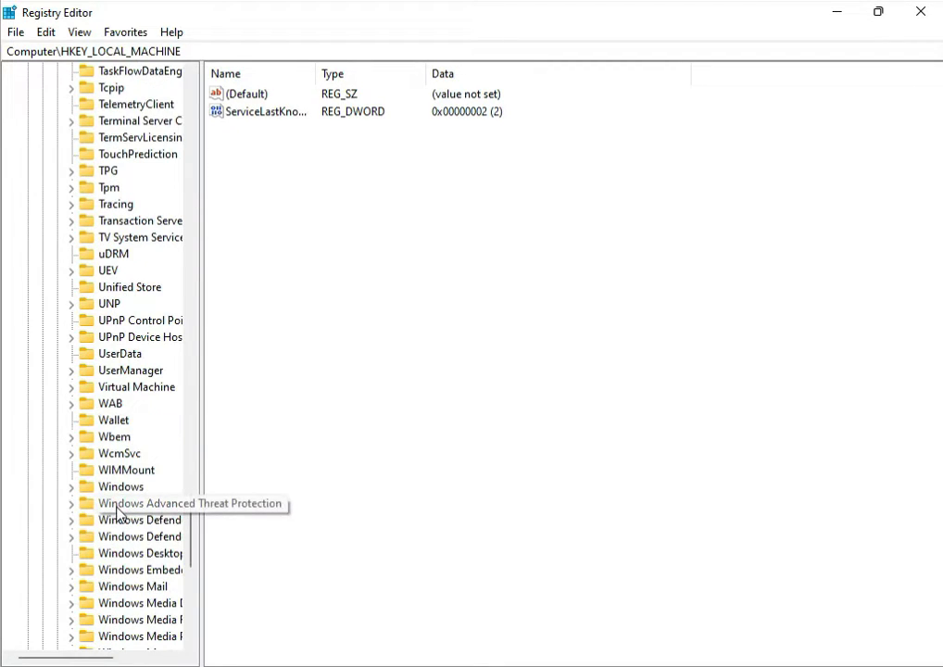
pyautogui.click(73, 490)
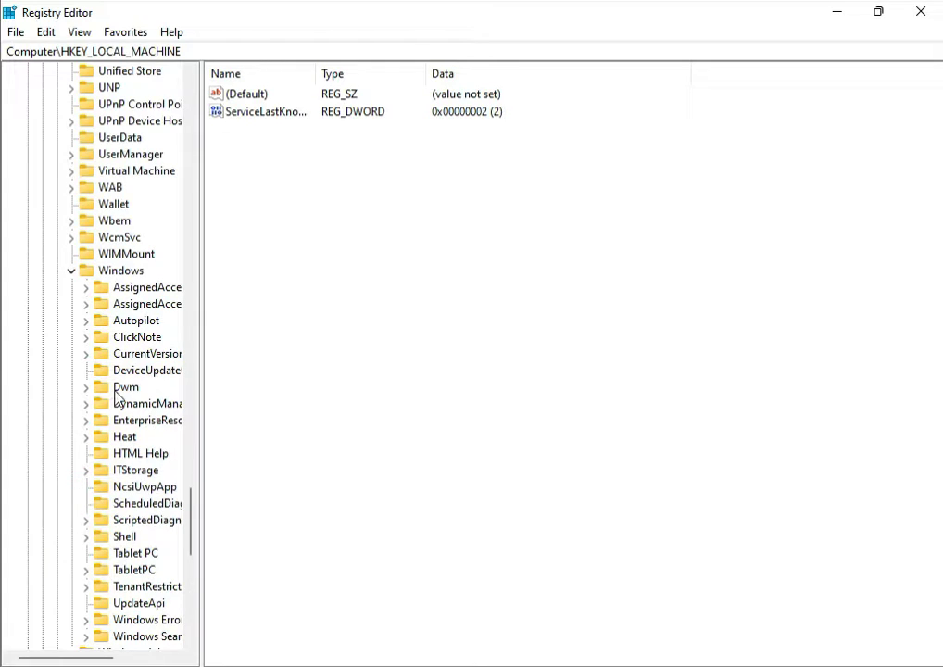
pyautogui.click(86, 355)
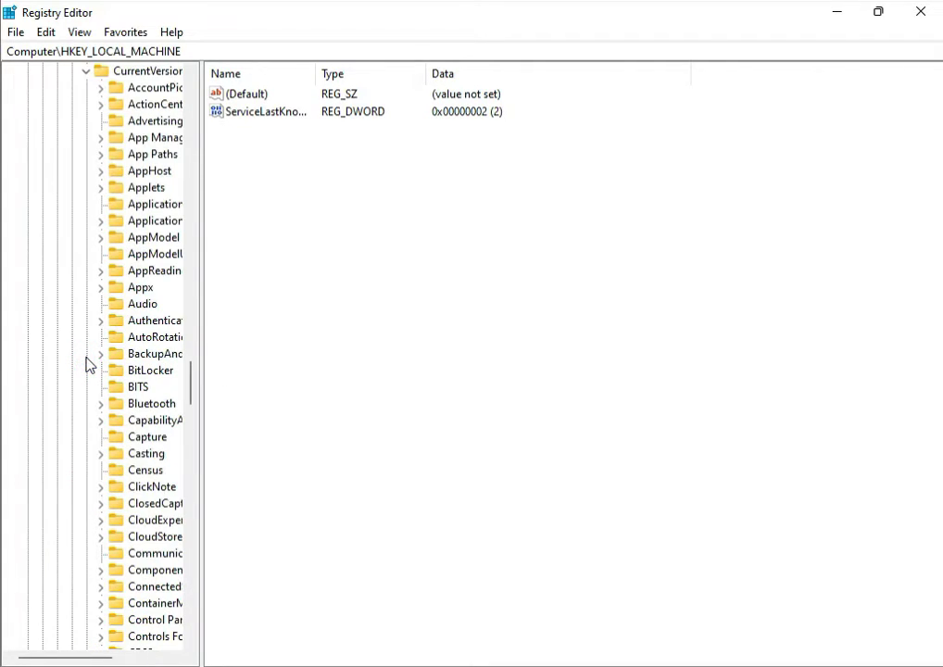
# Widen the key tree and open the Shell\Update\Packages key under CurrentVersion
pyautogui.moveTo(200, 435); pyautogui.dragTo(309, 436)
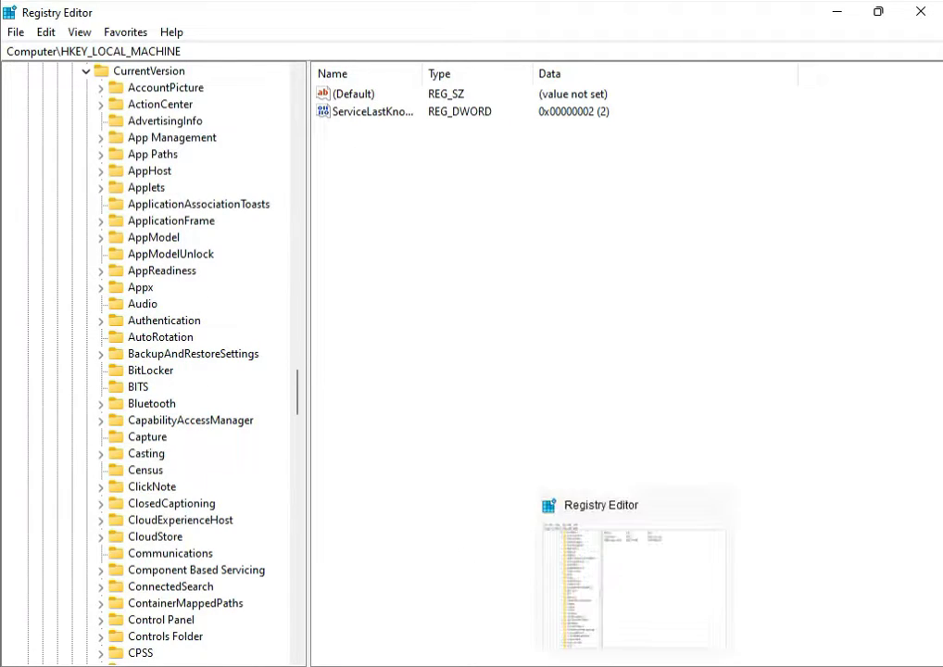
pyautogui.click(139, 437)
pyautogui.scroll(-9, 139, 445)
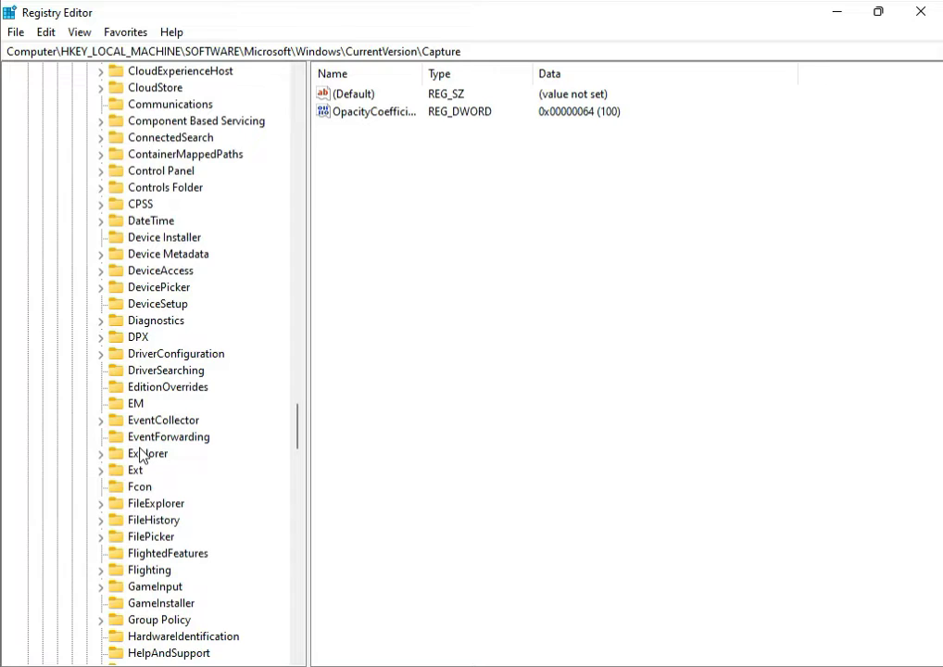
pyautogui.scroll(-13, 139, 454)
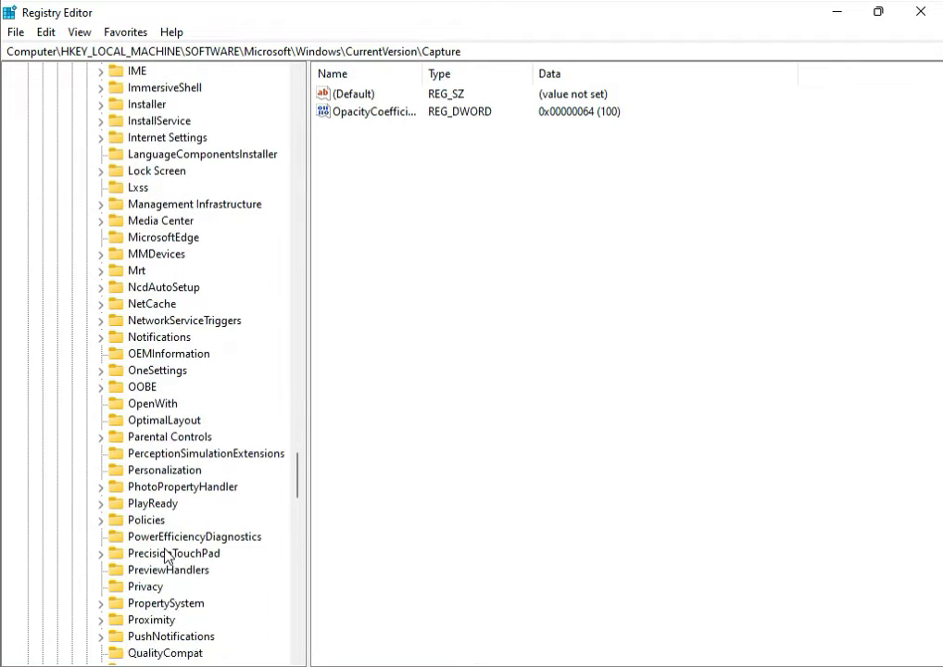
pyautogui.scroll(-6, 167, 556)
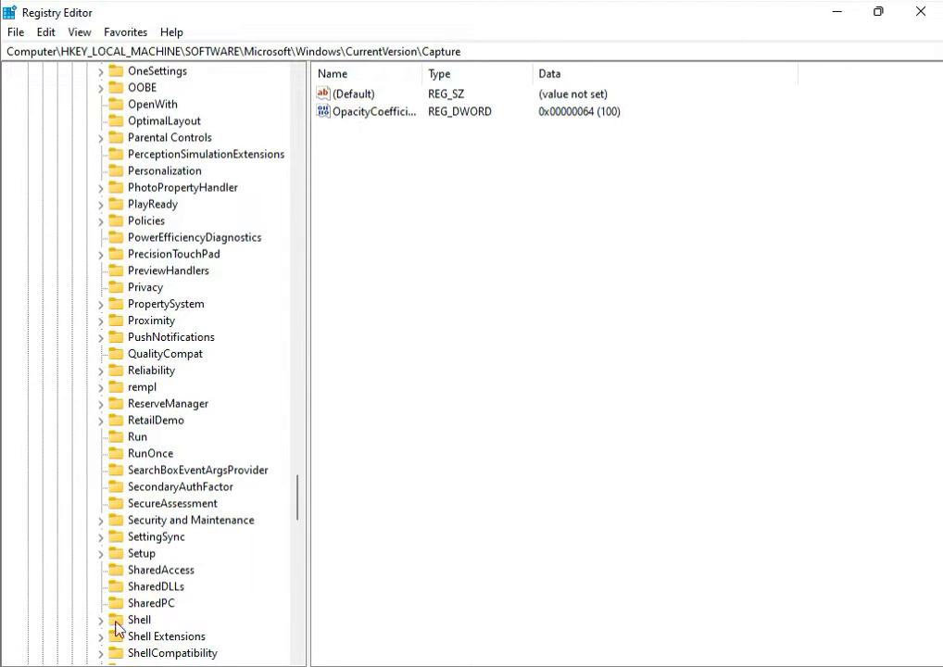
pyautogui.click(101, 621)
pyautogui.scroll(-2, 185, 613)
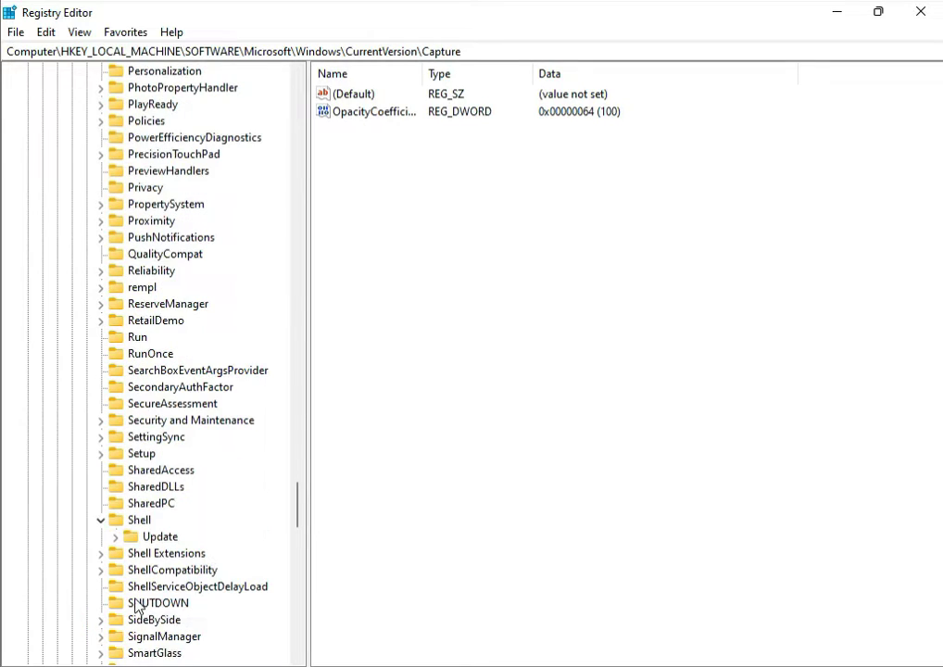
pyautogui.click(114, 538)
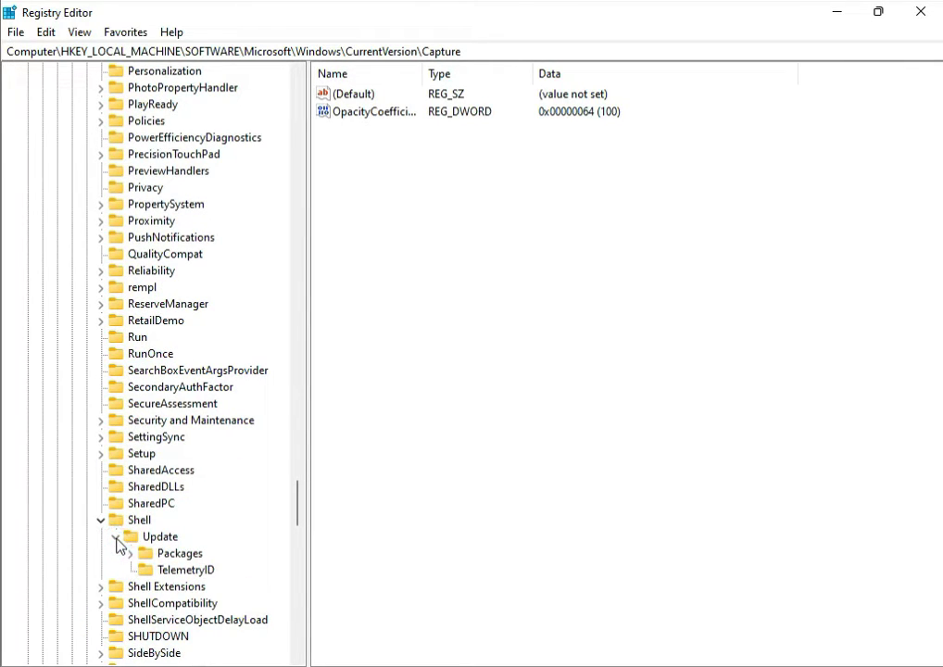
pyautogui.click(159, 537)
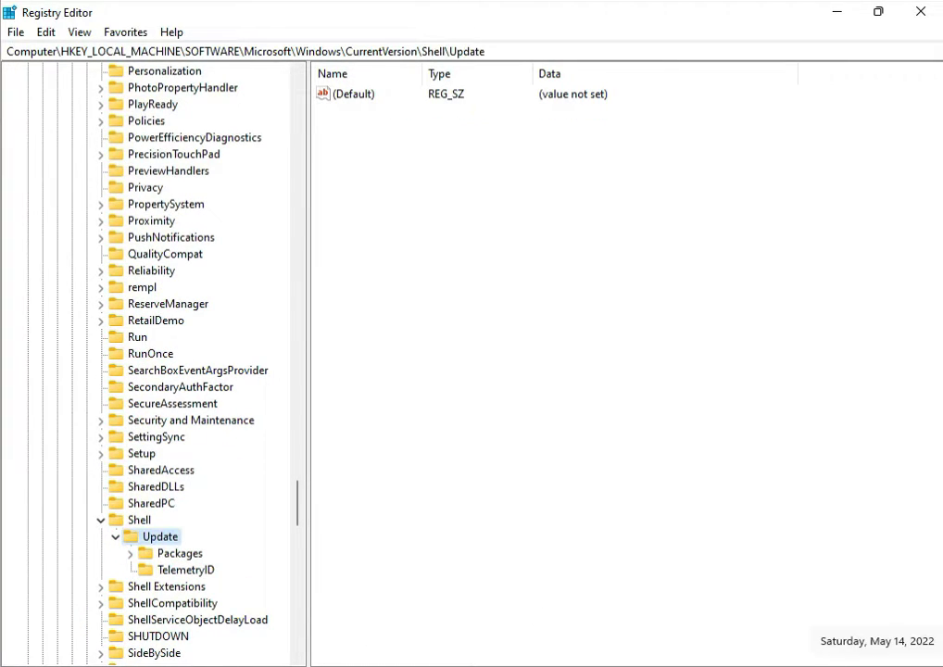
pyautogui.click(156, 553)
# Create a DWORD (32-bit) value named EnableXamlStartMenu in the Packages key
pyautogui.rightClick(380, 315)
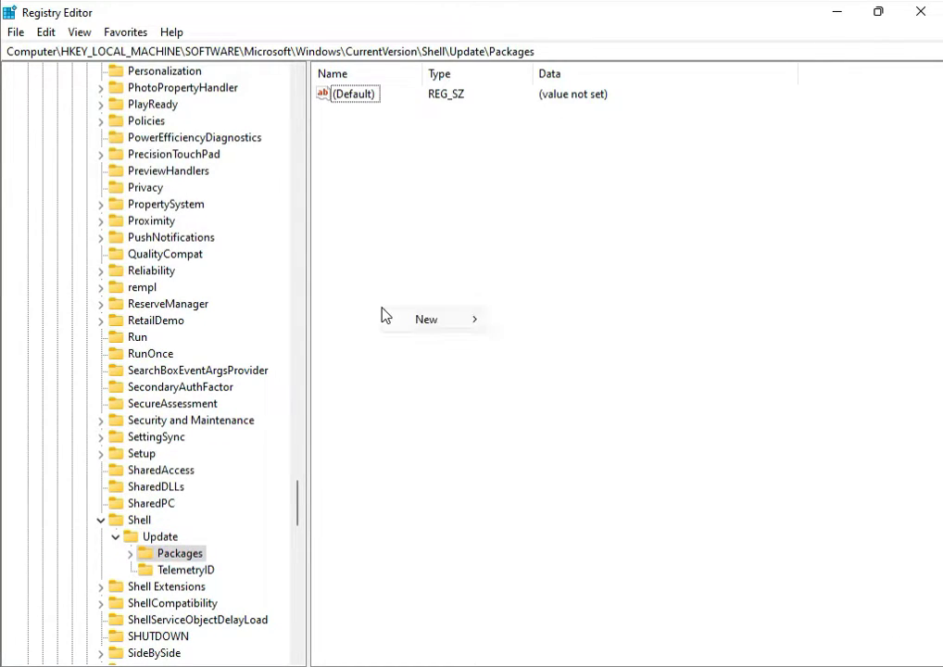
pyautogui.moveTo(427, 318)
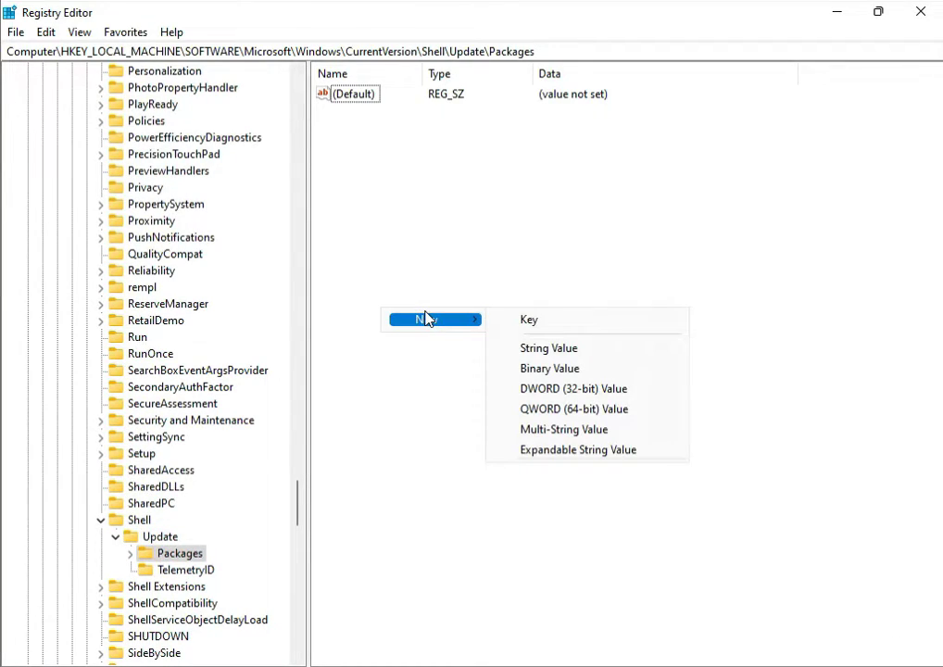
pyautogui.click(572, 390)
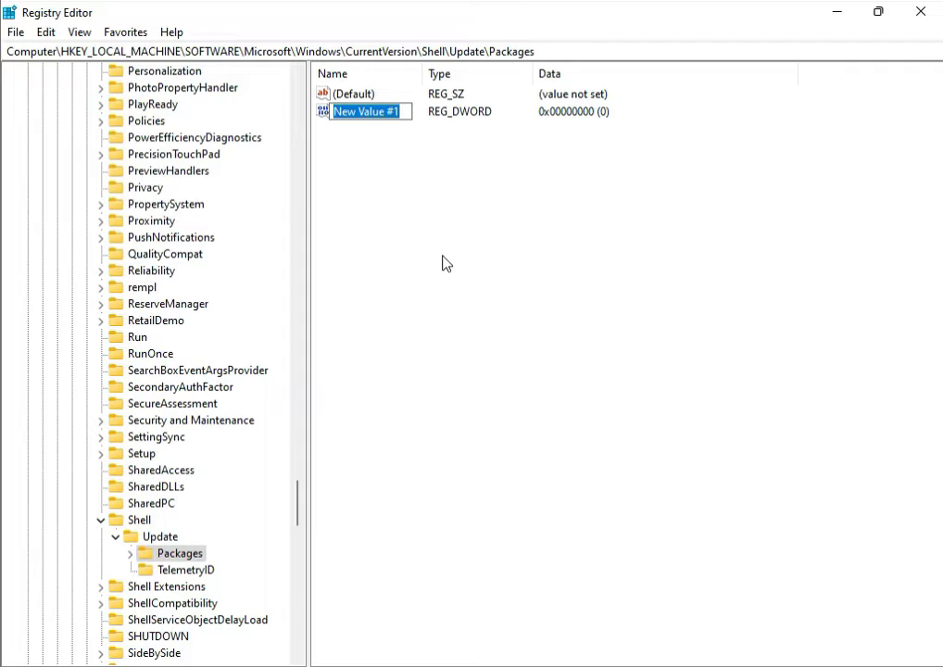
pyautogui.write('E')
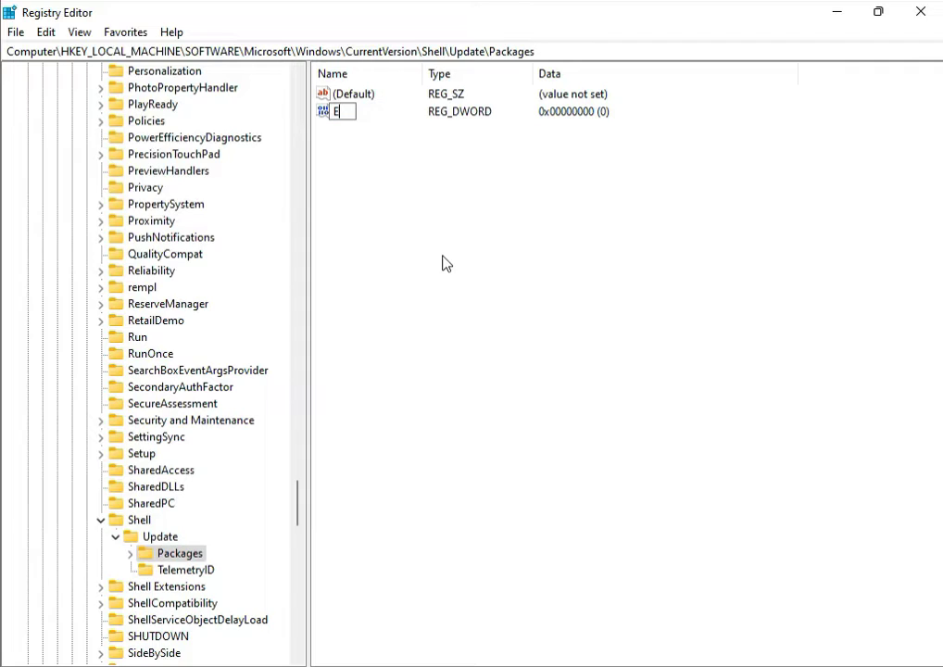
pyautogui.write('nableXam')
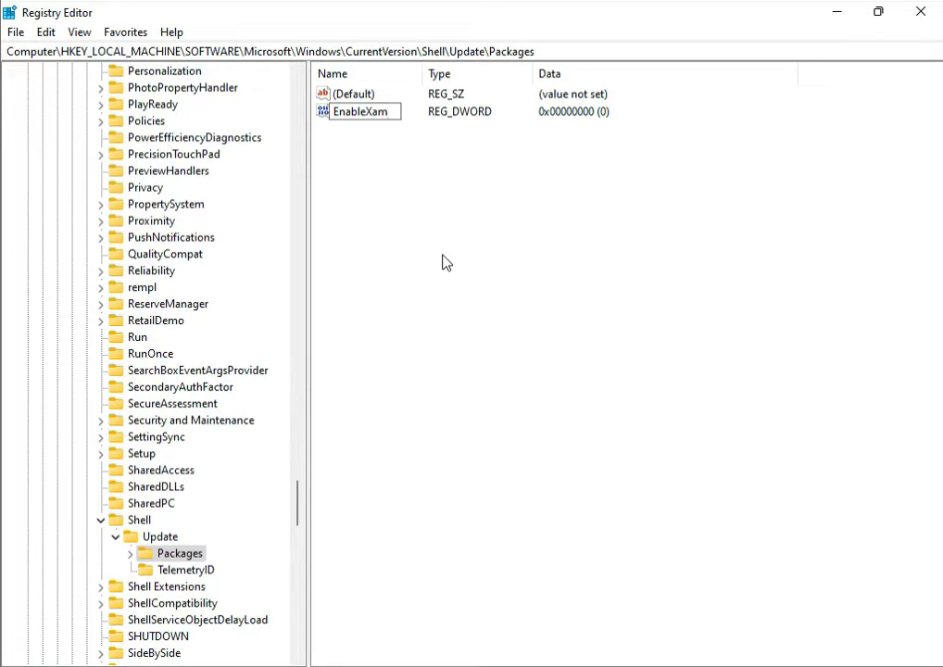
pyautogui.write('lStartM')
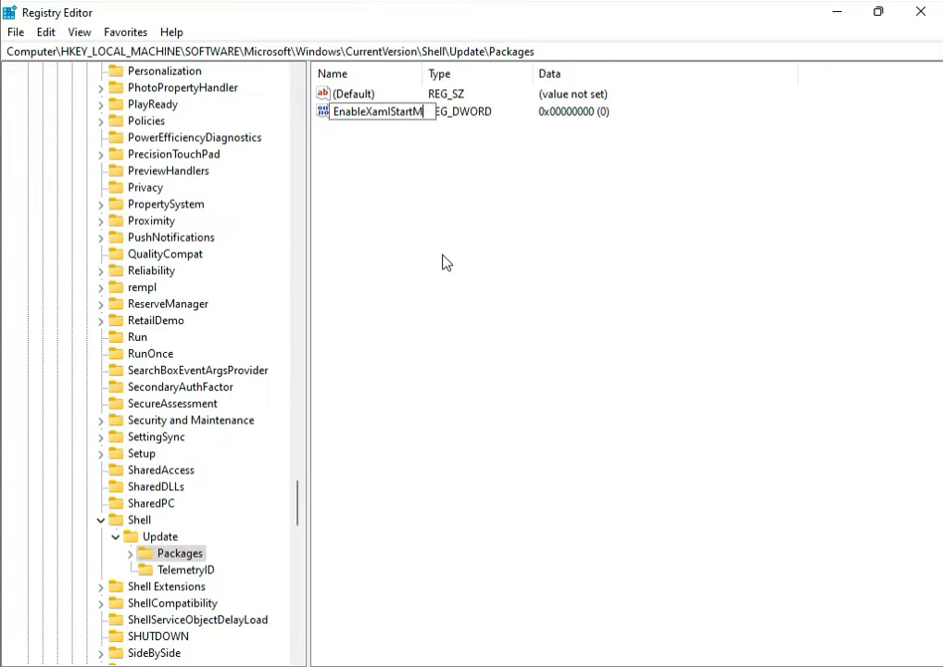
pyautogui.write('enu')
pyautogui.click(433, 209)
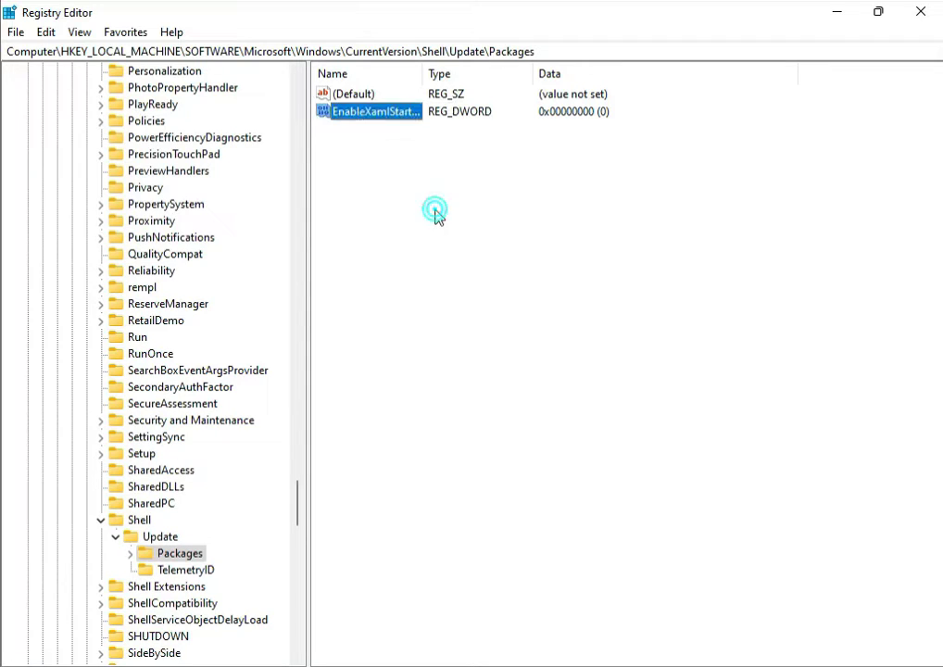
# Open EnableXamlStartMenu for editing, accept 0 as its hexadecimal value data, and close Registry Editor
pyautogui.doubleClick(350, 119)
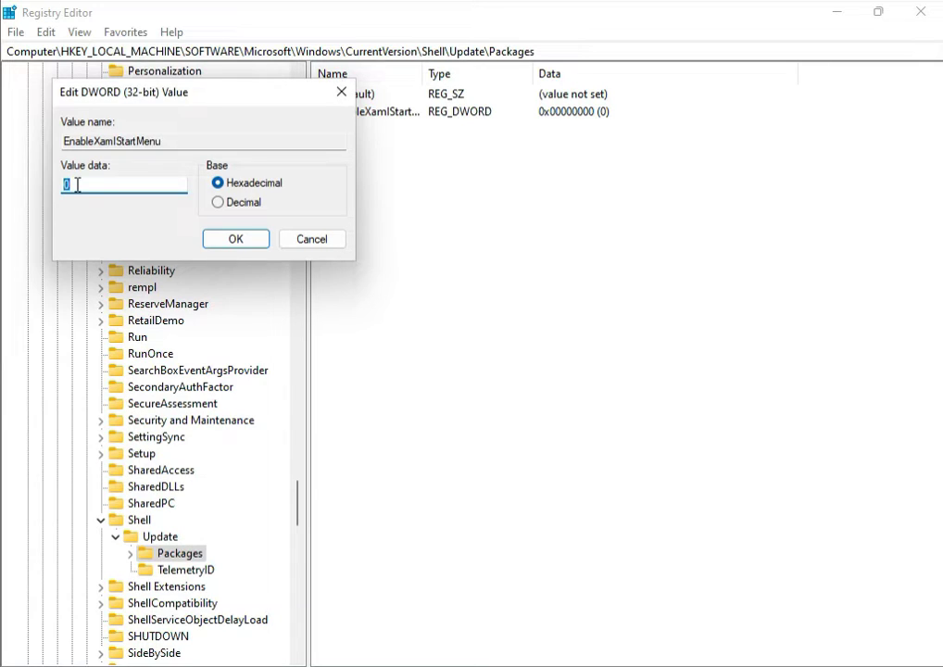
pyautogui.click(78, 184)
pyautogui.click(218, 241)
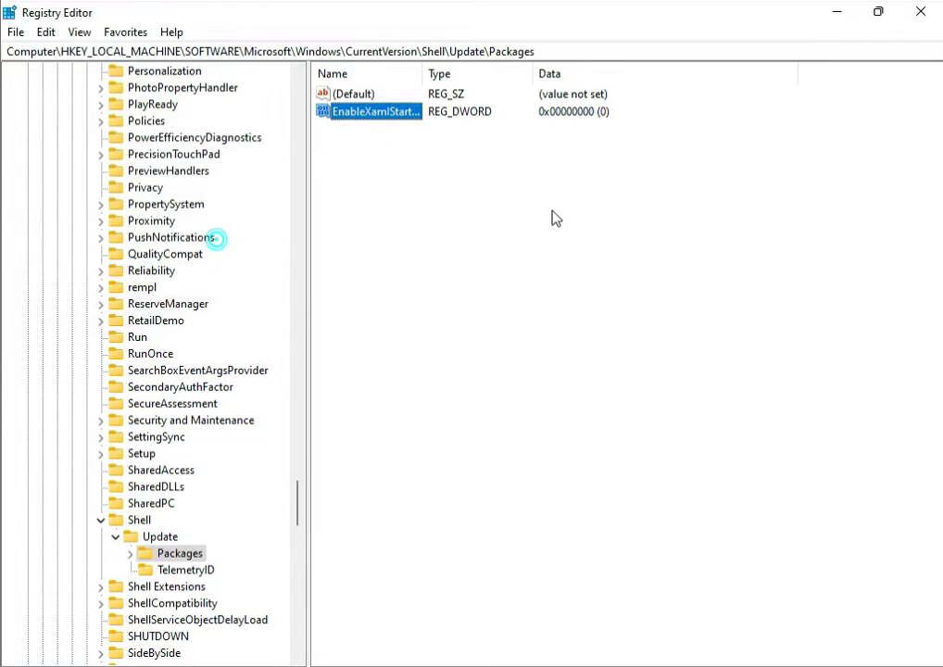
pyautogui.click(922, 13)
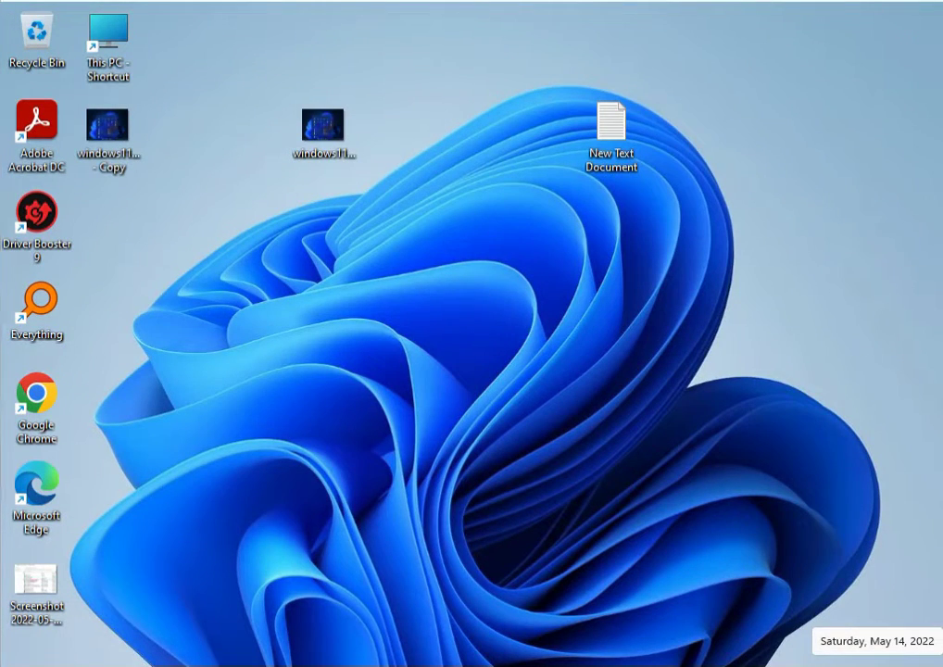